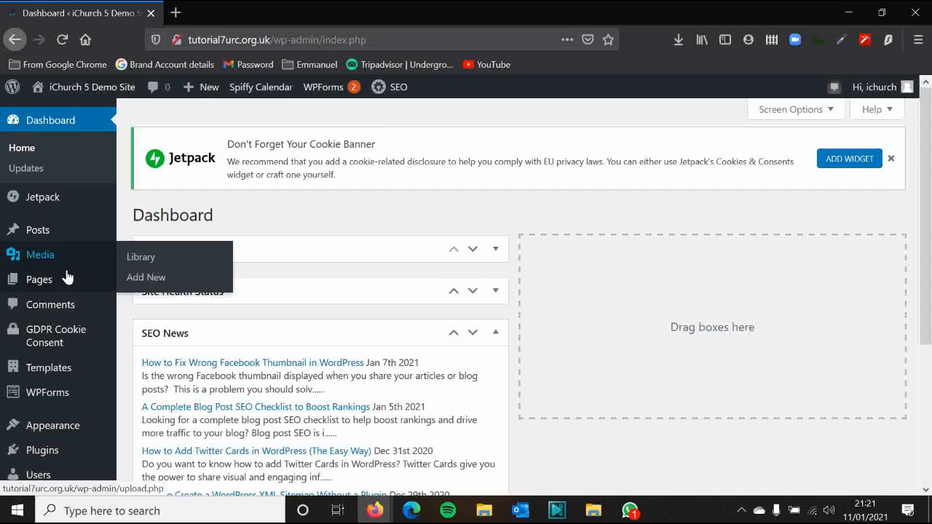
Add a new page and title it 'Test'
click(141, 301)
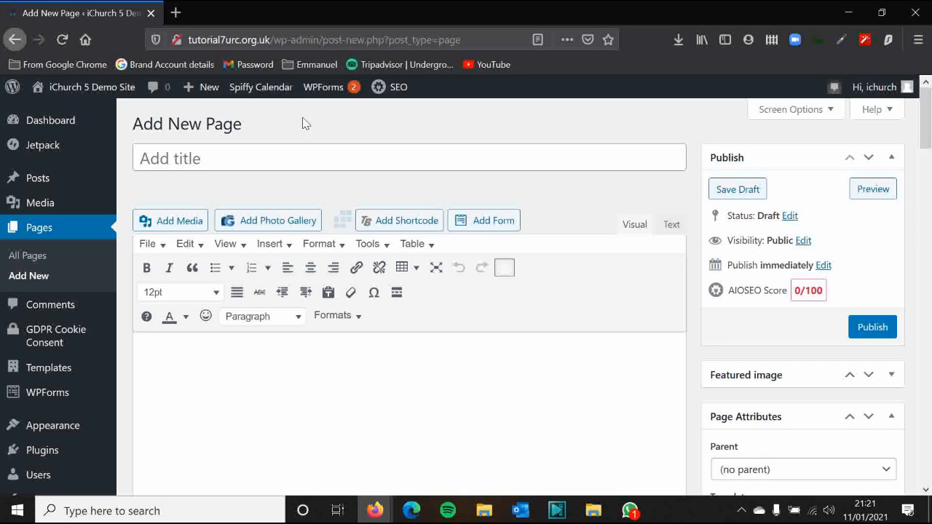
click(336, 157)
text(Test)
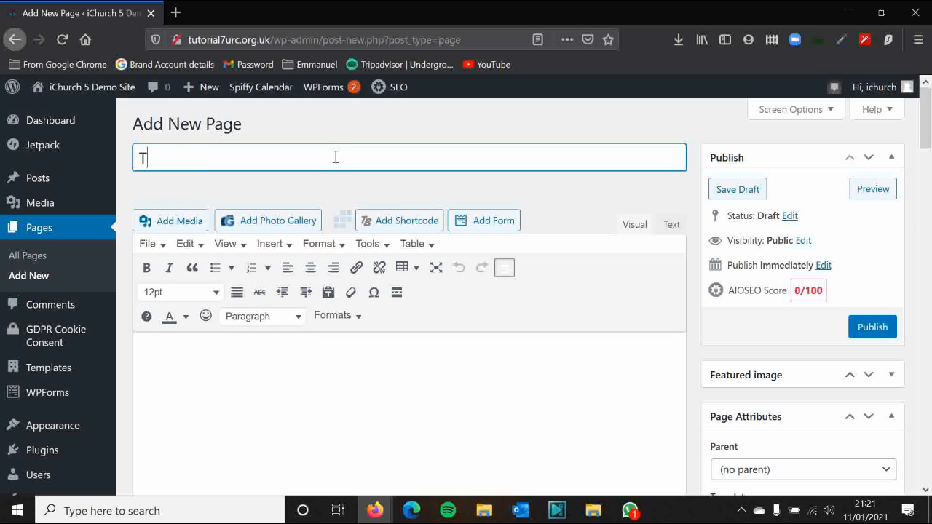
key(Tab)
Type 'Text' twice as the two paragraphs of the page body
scroll(258, 332, down, 2)
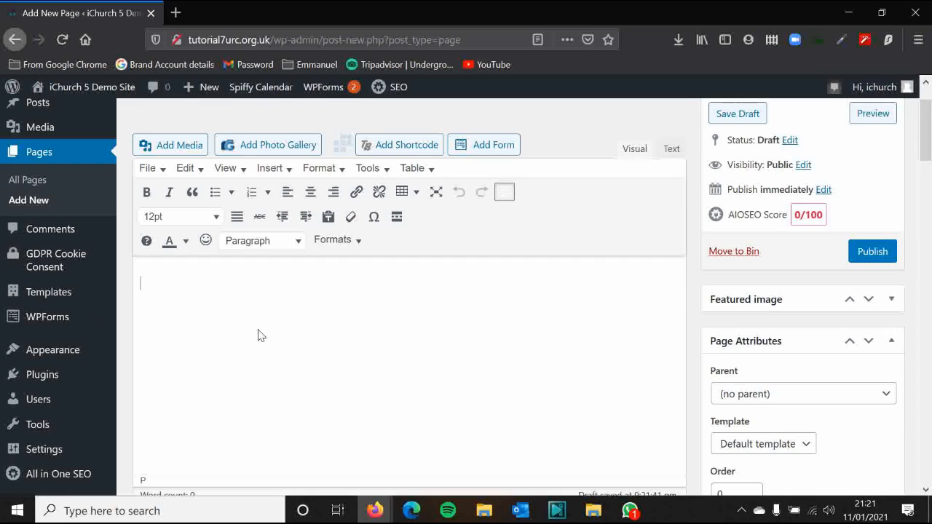
text(Text)
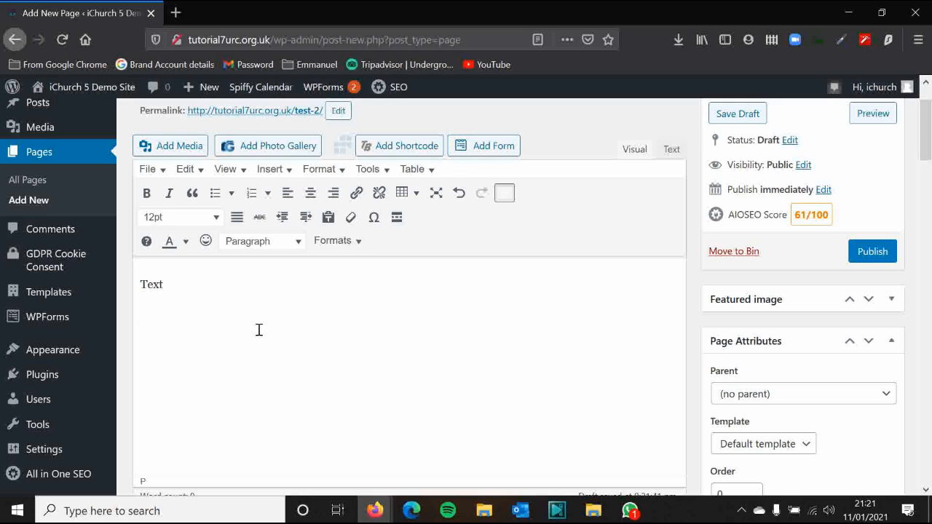
text(Text)
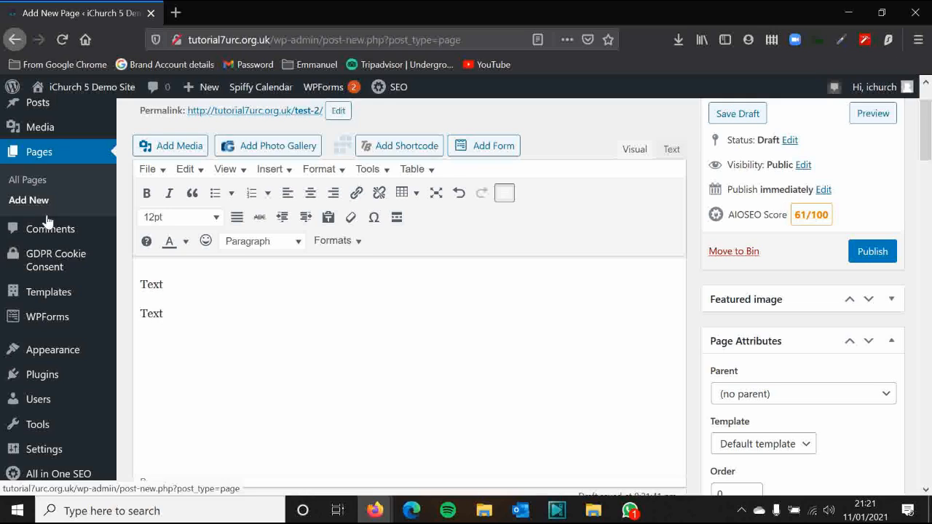
Add a third 'Text' line after the second line of the page body
click(150, 298)
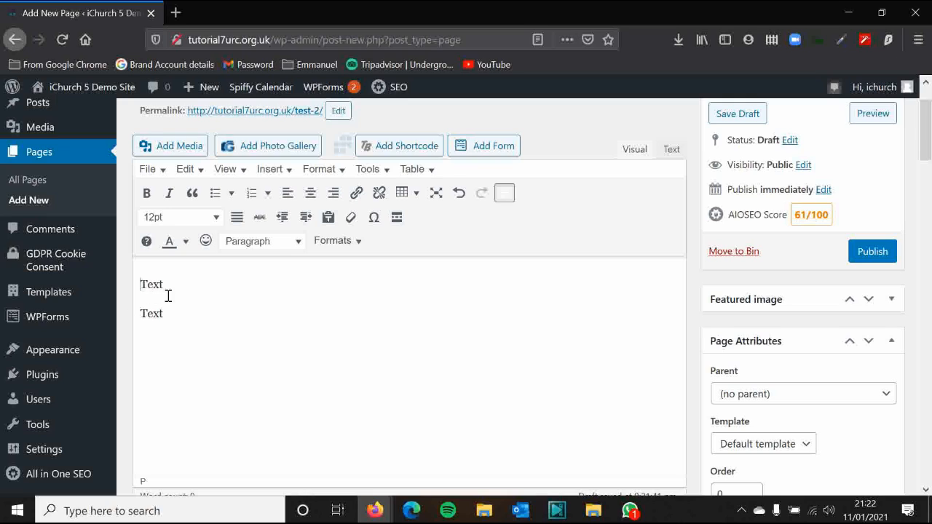
drag(171, 285, 136, 285)
click(176, 311)
text(Text)
click(139, 314)
Try joining and re-splitting the Text lines, undo, then view the body as HTML
key(BackSpace)
key(Return)
key(ctrl+z)
drag(214, 313, 151, 287)
click(230, 311)
click(670, 150)
click(162, 214)
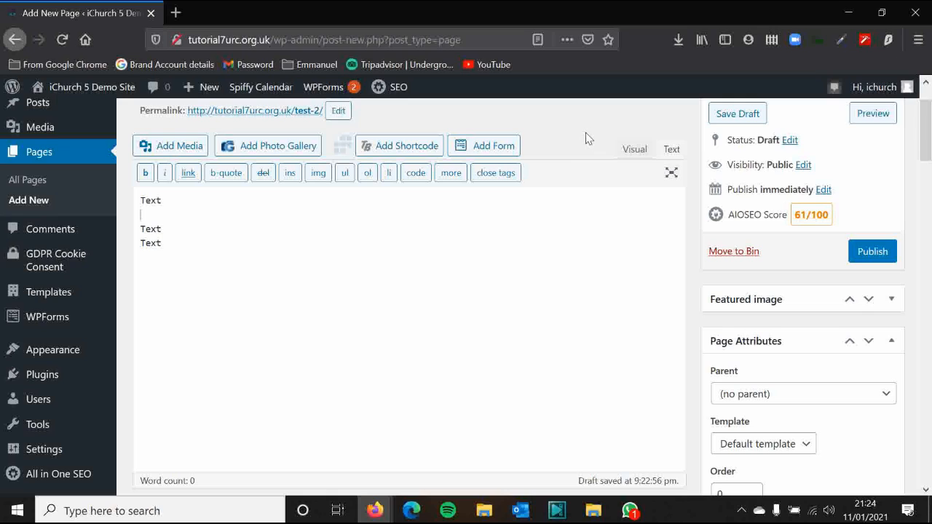
Delete the blank line between the first two Text lines in the HTML view
click(633, 153)
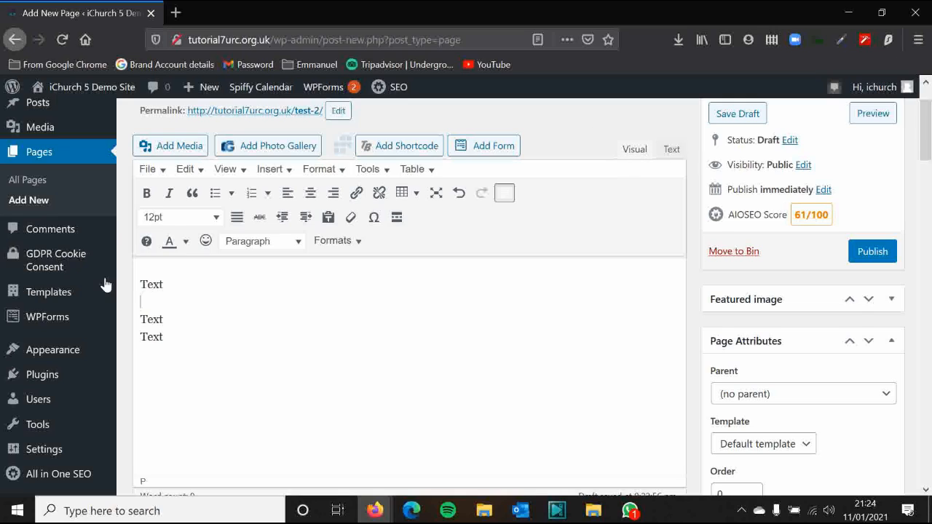
key(BackSpace)
key(Return)
click(670, 149)
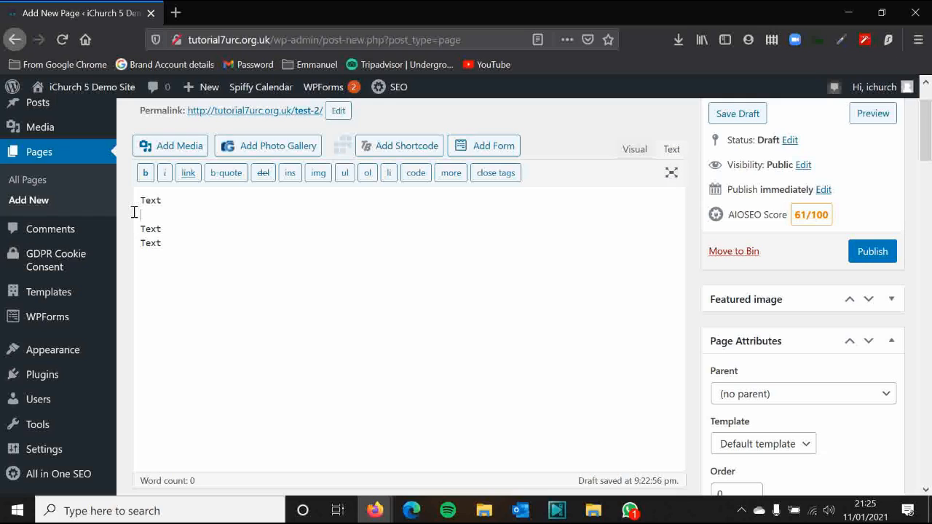
key(BackSpace)
Back in the Visual view, complete the last line's word as 'Text'
click(637, 154)
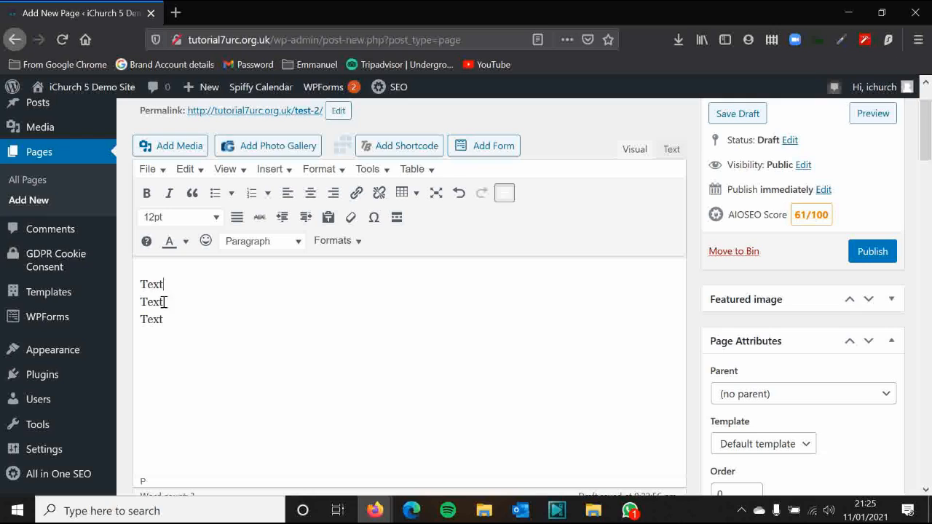
drag(162, 302, 121, 288)
click(192, 308)
click(264, 318)
text(xt)
scroll(573, 164, up, 2)
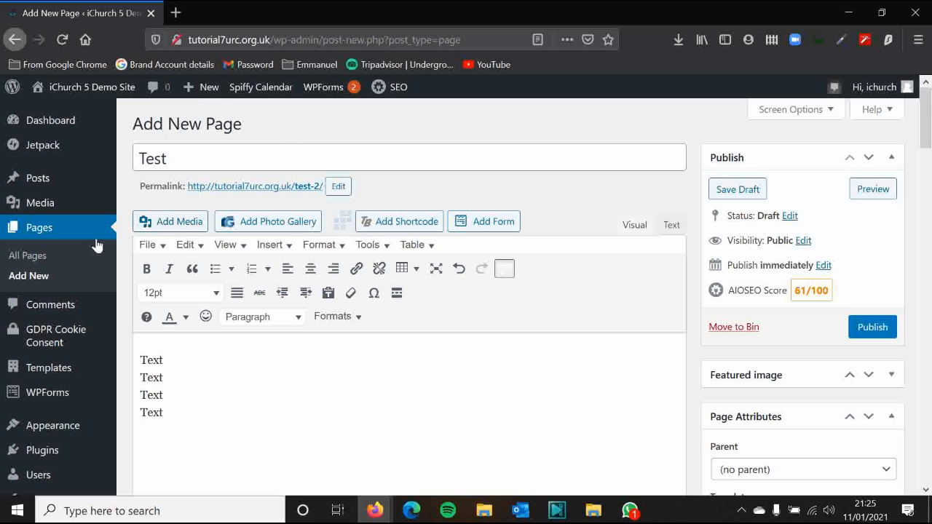
Leave the unsaved Test page and open the Home page's Edit Custom Layout
click(34, 256)
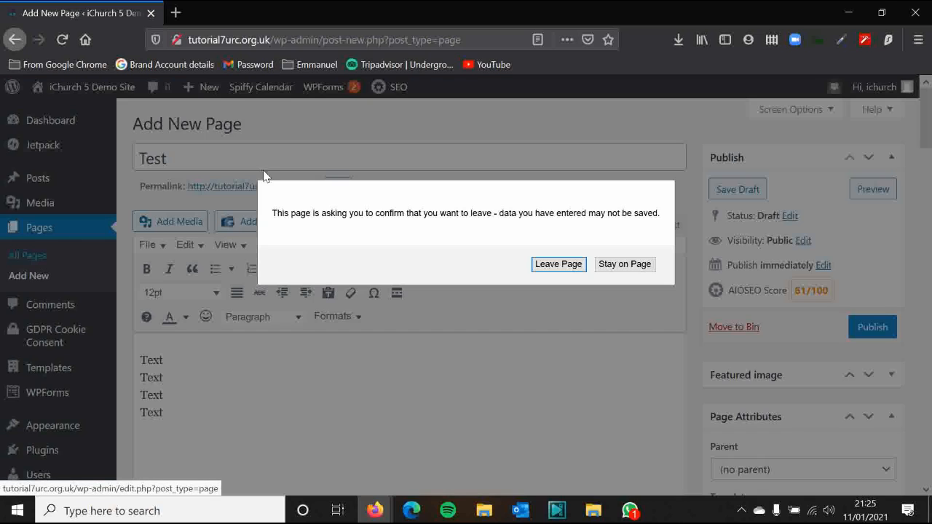
click(556, 265)
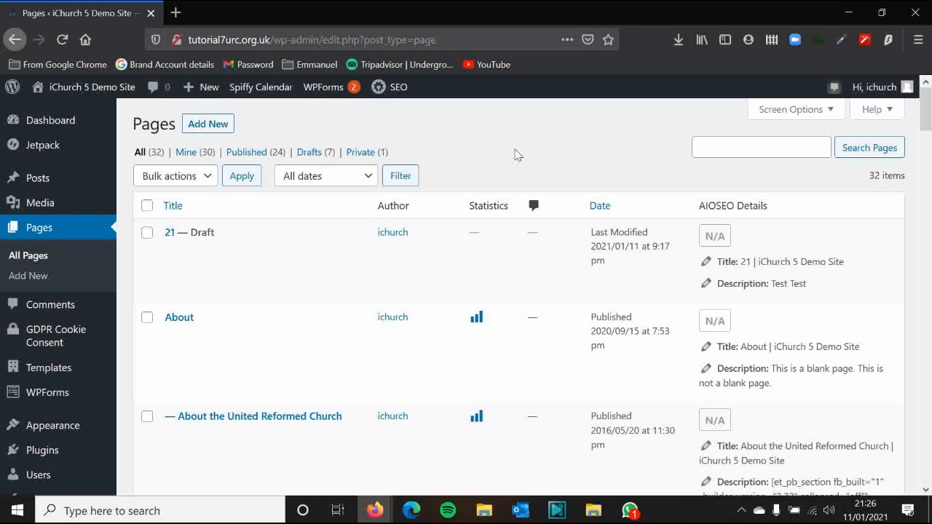
scroll(469, 176, down, 8)
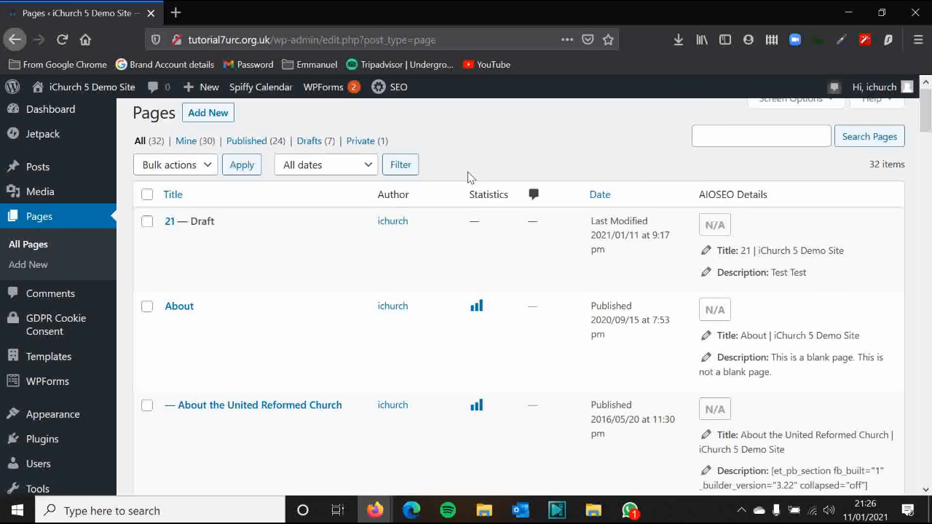
scroll(469, 176, down, 5)
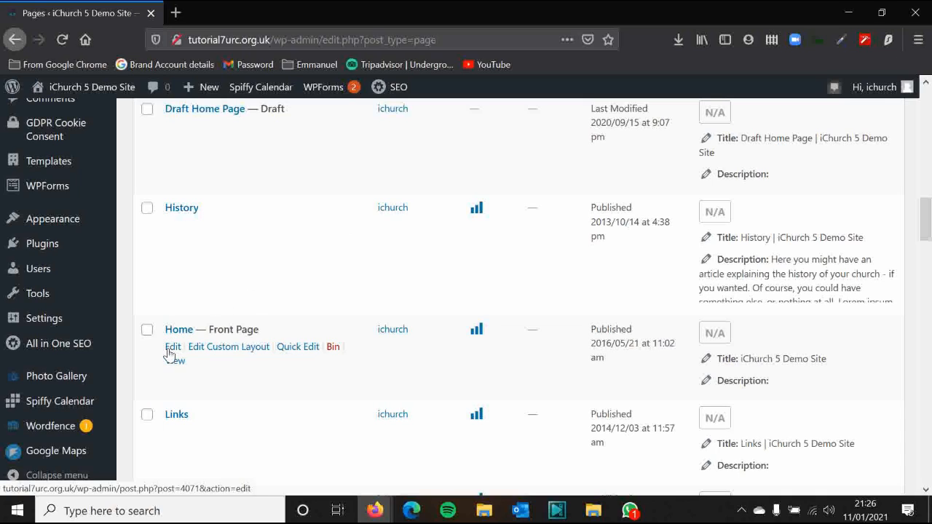
click(229, 350)
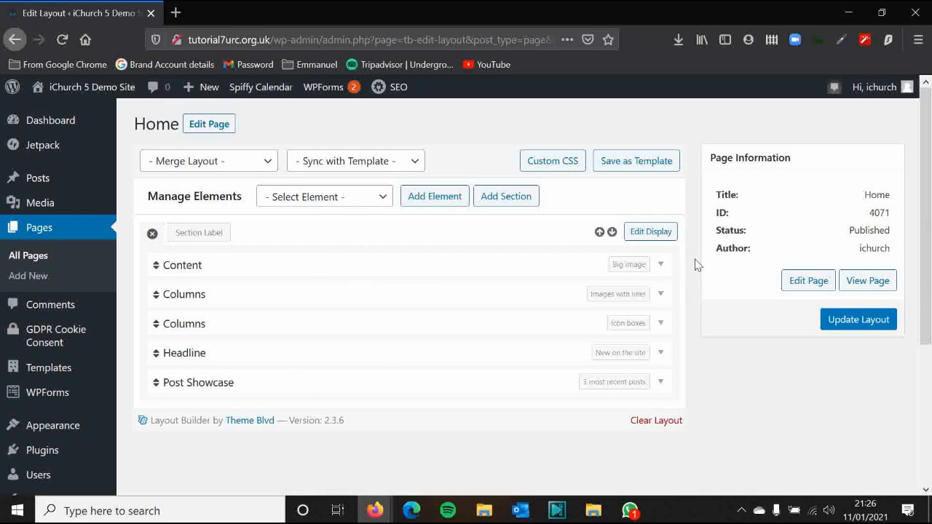
Expand and collapse the first Columns element's settings
click(661, 295)
scroll(655, 235, down, 2)
scroll(657, 216, up, 1)
click(658, 217)
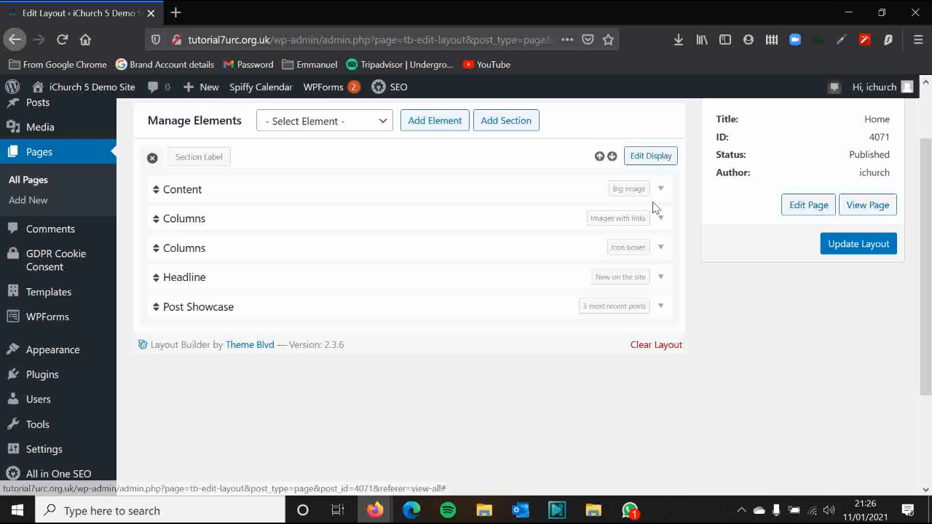
Add a new Content element to the Home layout and expand its settings
click(354, 121)
click(313, 346)
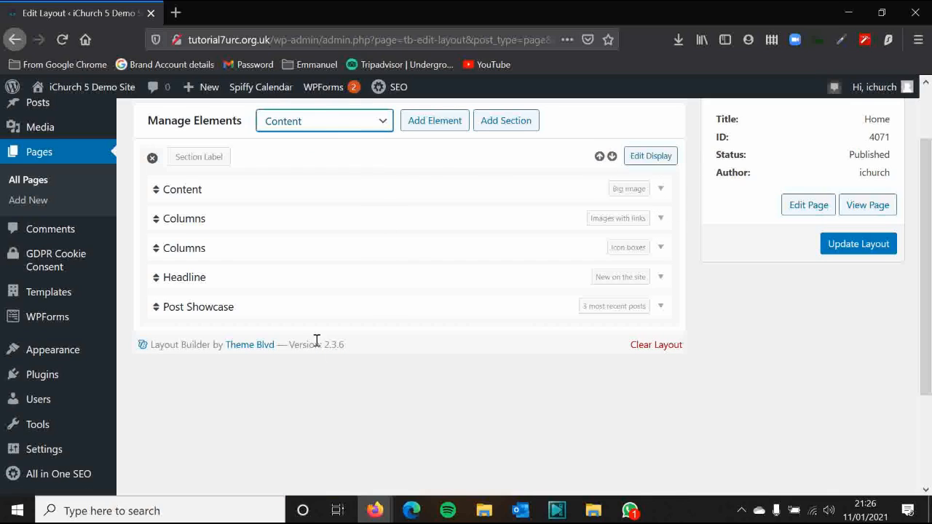
click(420, 128)
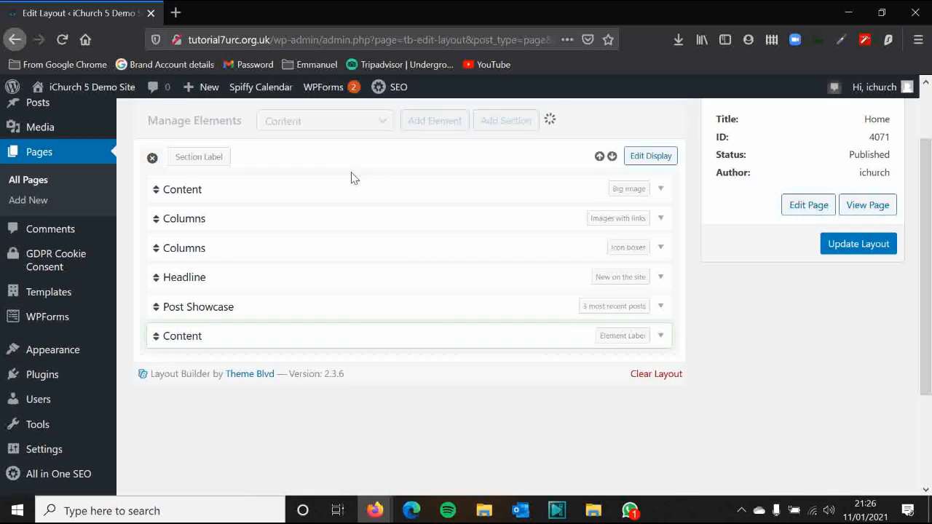
click(660, 340)
scroll(432, 323, down, 4)
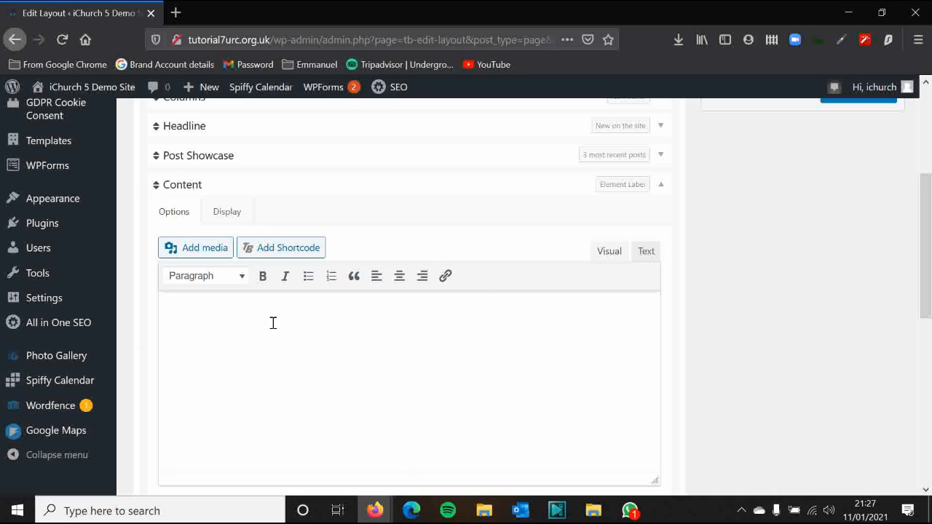
scroll(594, 301, down, 2)
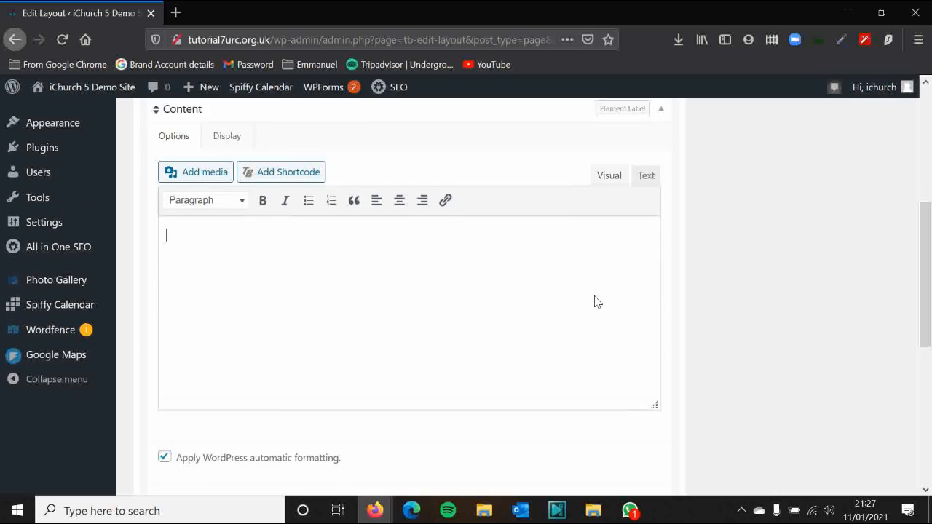
scroll(656, 310, up, 2)
scroll(741, 362, up, 4)
scroll(736, 354, down, 4)
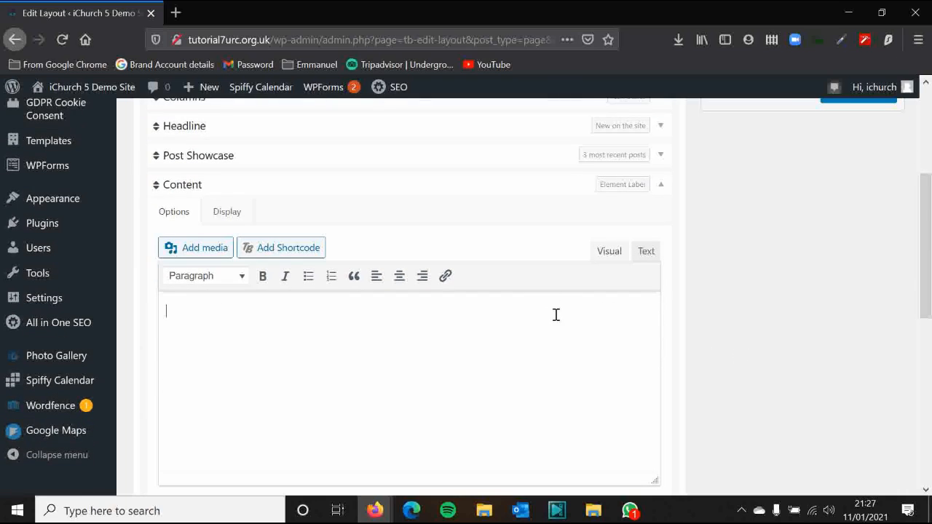
scroll(328, 353, up, 2)
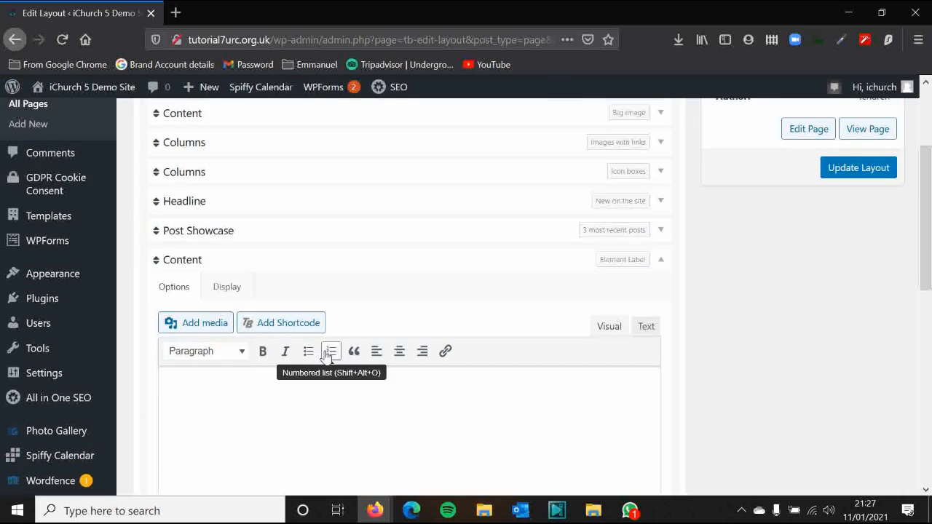
scroll(523, 306, up, 2)
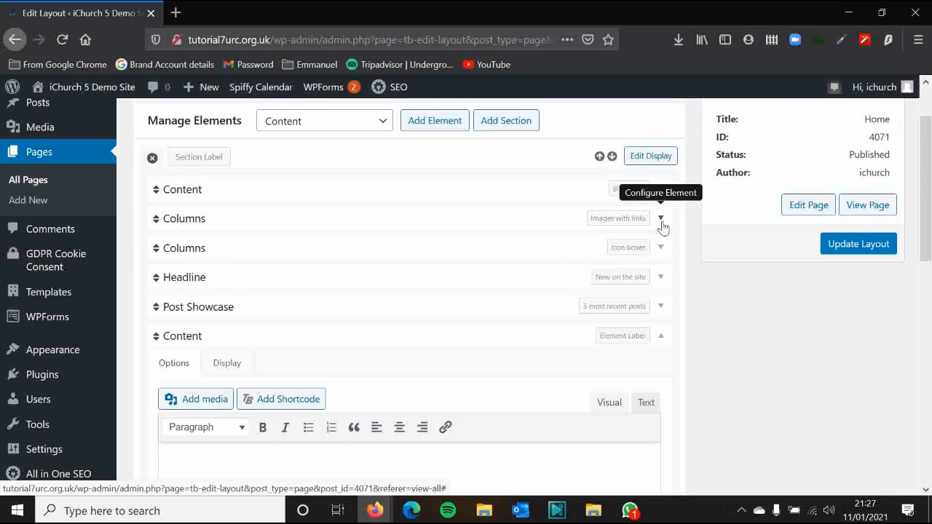
Reopen the element type list, then dismiss it without adding anything
click(326, 126)
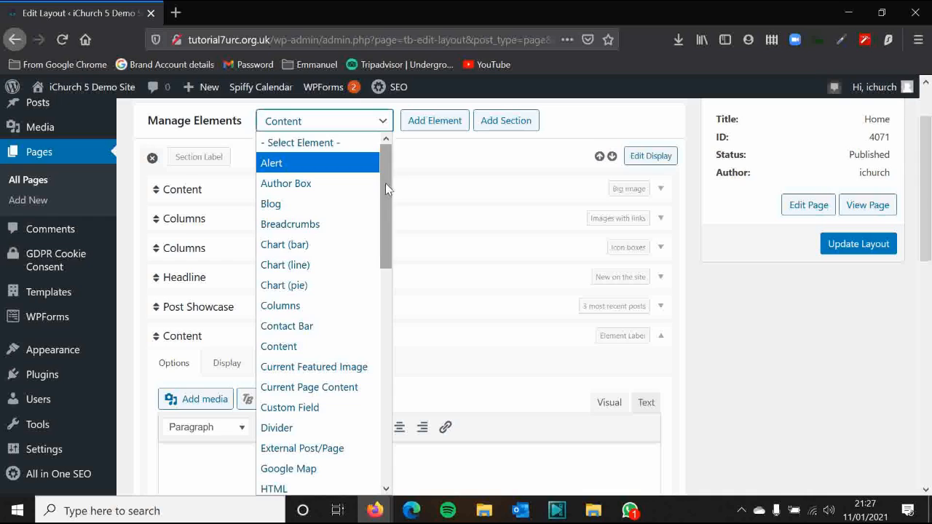
drag(385, 183, 401, 416)
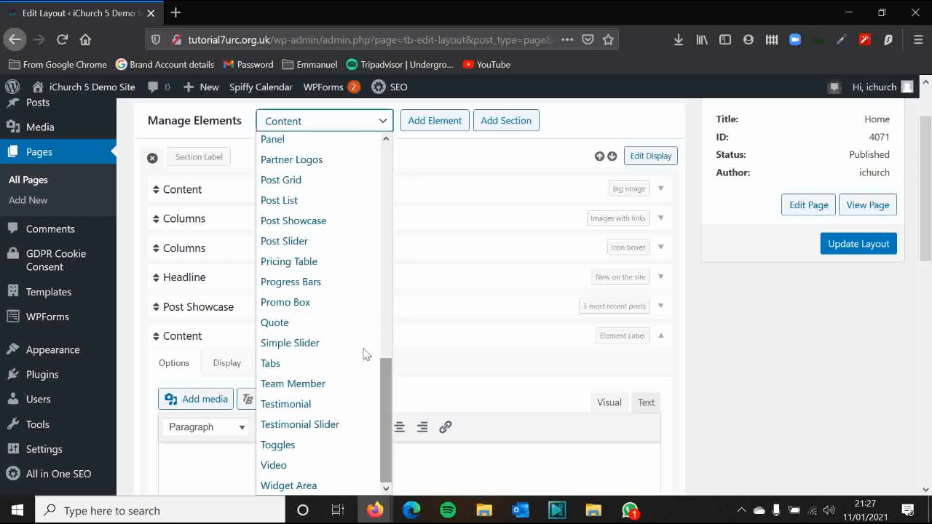
scroll(324, 173, up, 1)
scroll(323, 173, up, 2)
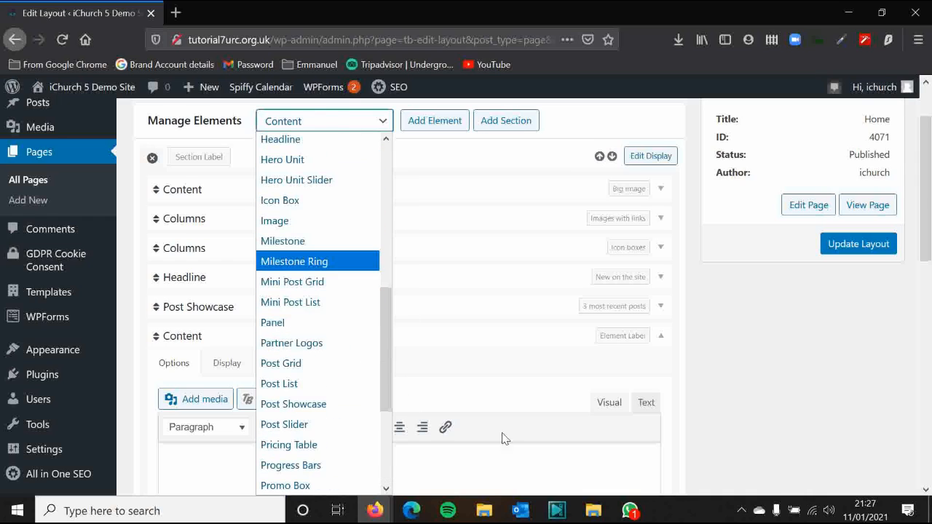
click(544, 461)
scroll(531, 435, down, 2)
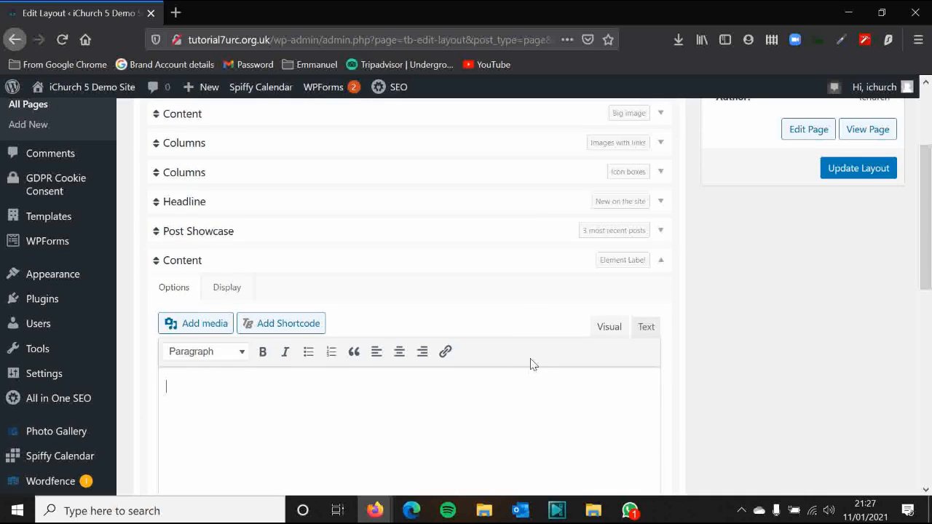
Type 'Test' as a Heading 1 in the Content element's editor
click(537, 375)
scroll(332, 378, down, 1)
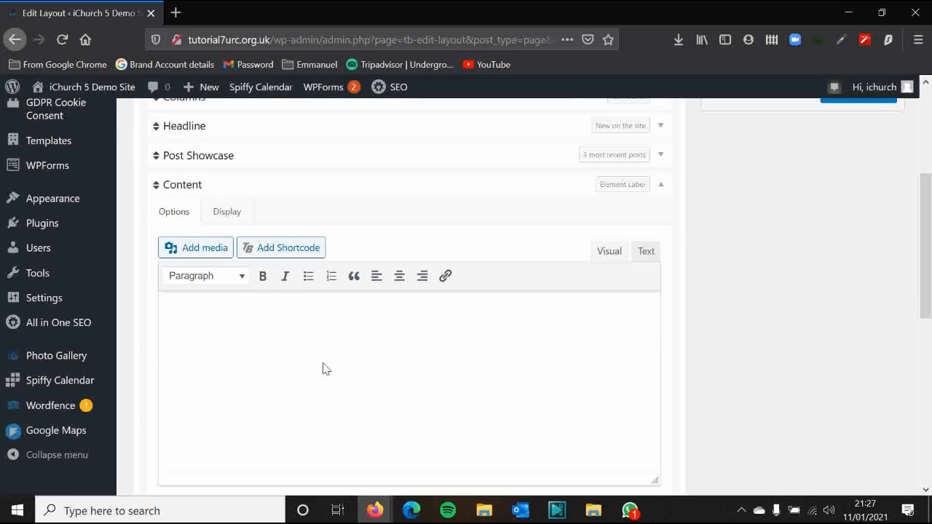
click(228, 275)
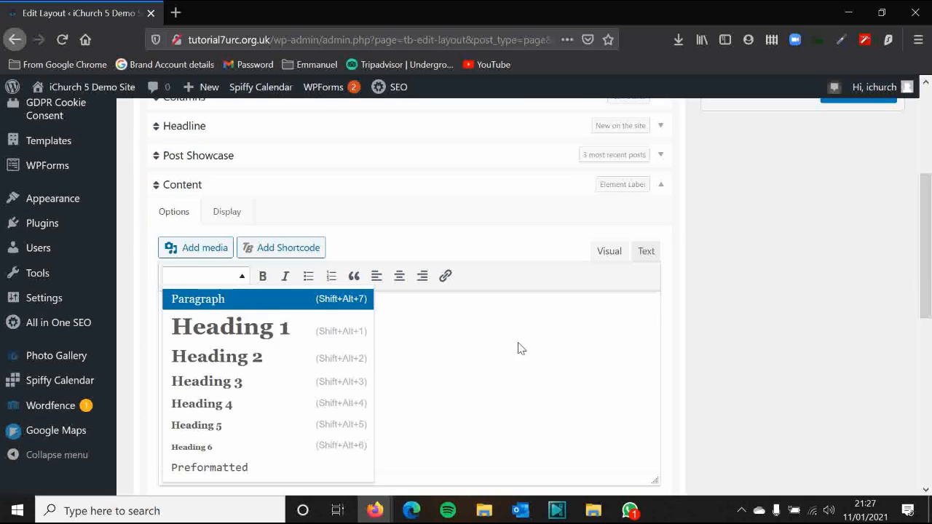
key(Down)
key(Down)
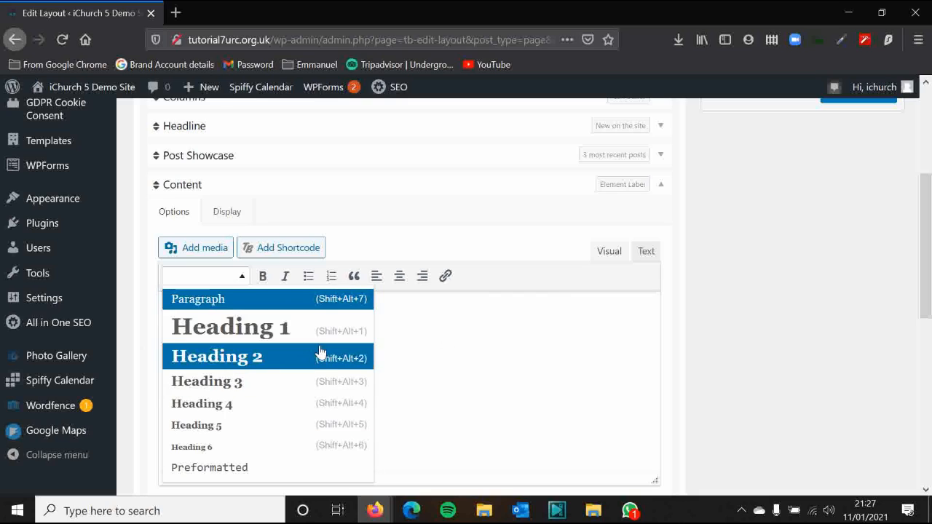
click(247, 326)
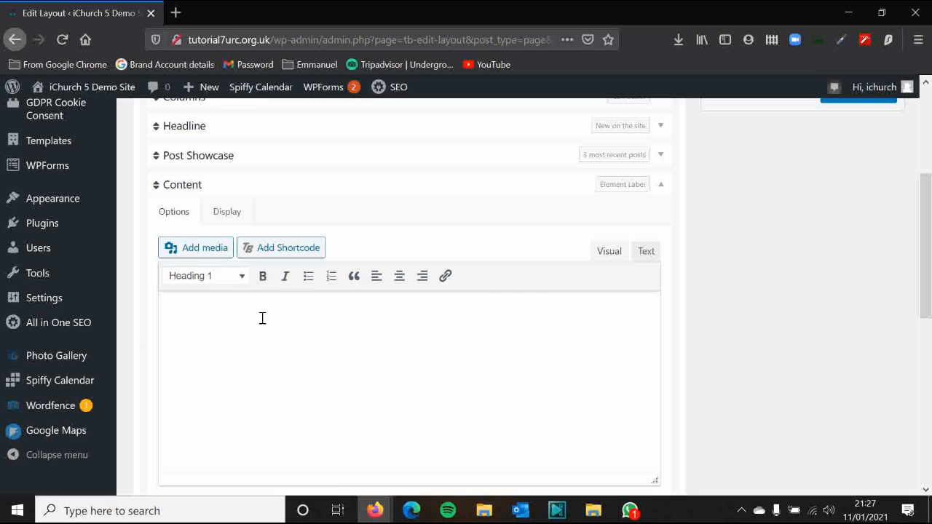
text(Test)
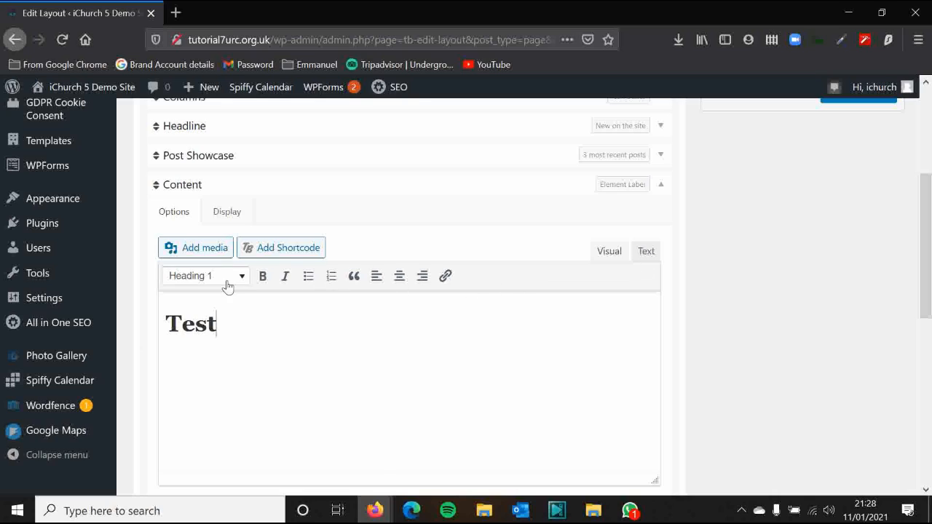
drag(200, 337, 221, 343)
click(296, 345)
scroll(682, 251, up, 2)
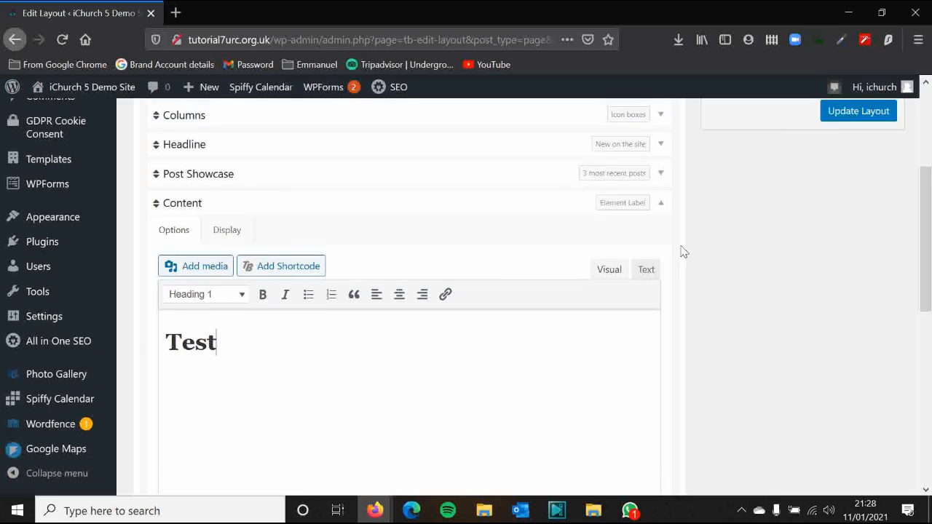
scroll(655, 259, down, 2)
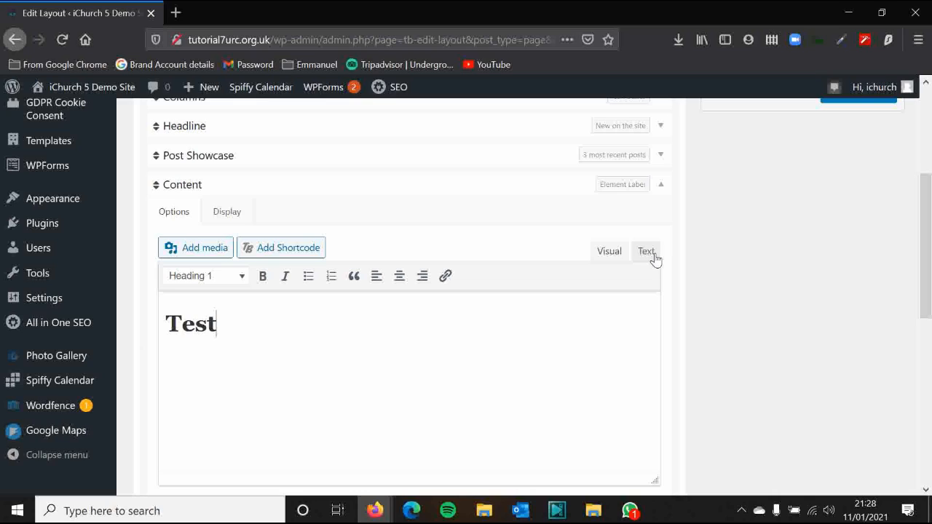
Switch the Content element to raw HTML, showing <h1>Test</h1>
click(646, 251)
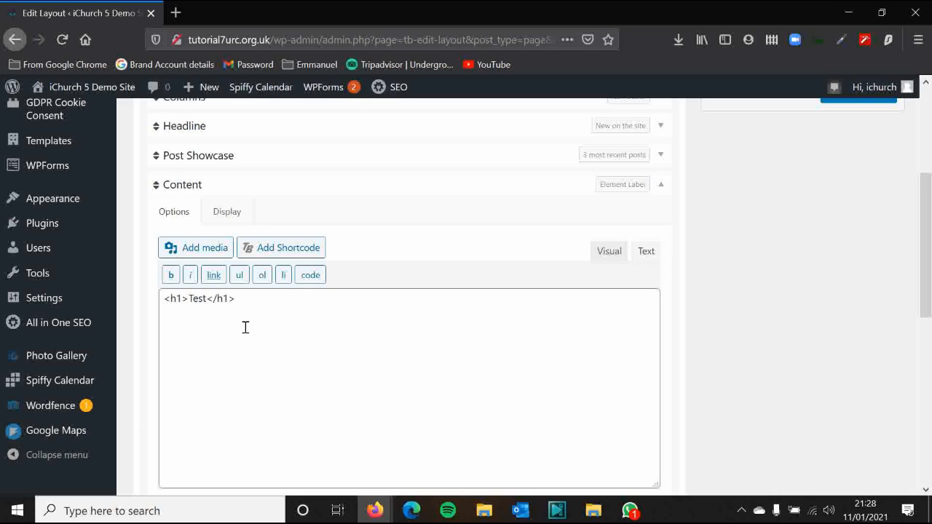
scroll(245, 301, down, 2)
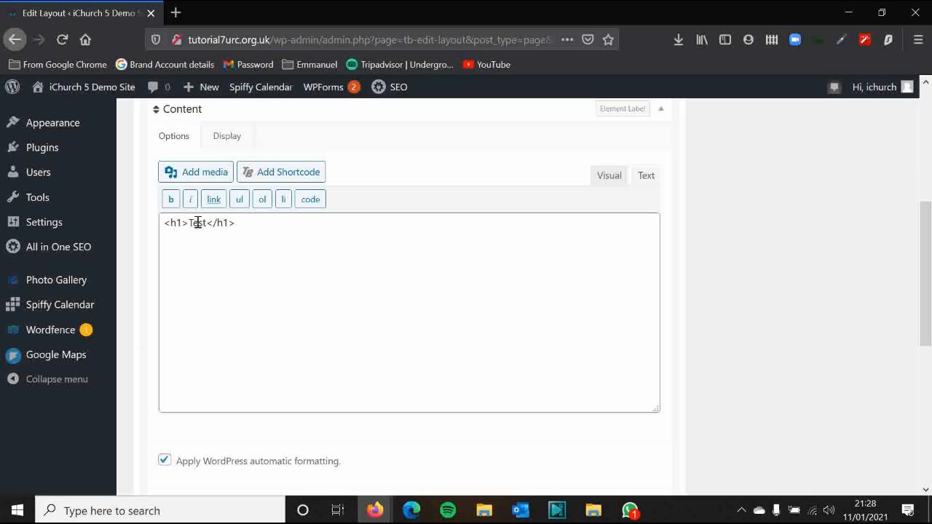
drag(190, 225, 231, 223)
click(254, 224)
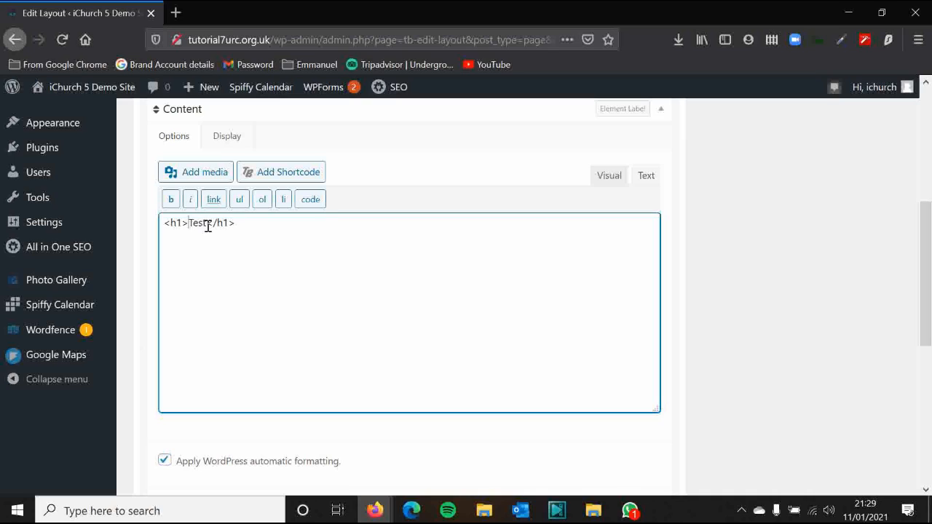
drag(189, 225, 162, 225)
click(162, 226)
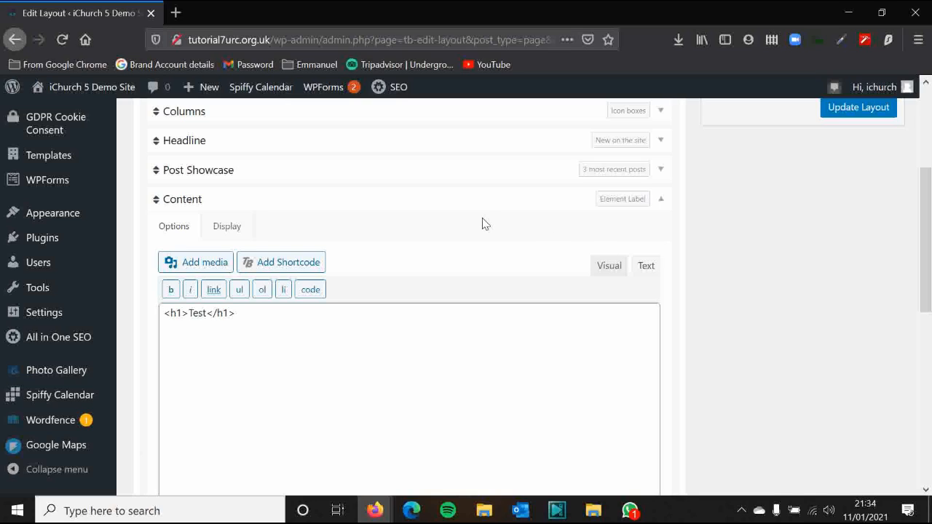
Insert 'style=' just after <h1 in the opening heading tag
click(182, 313)
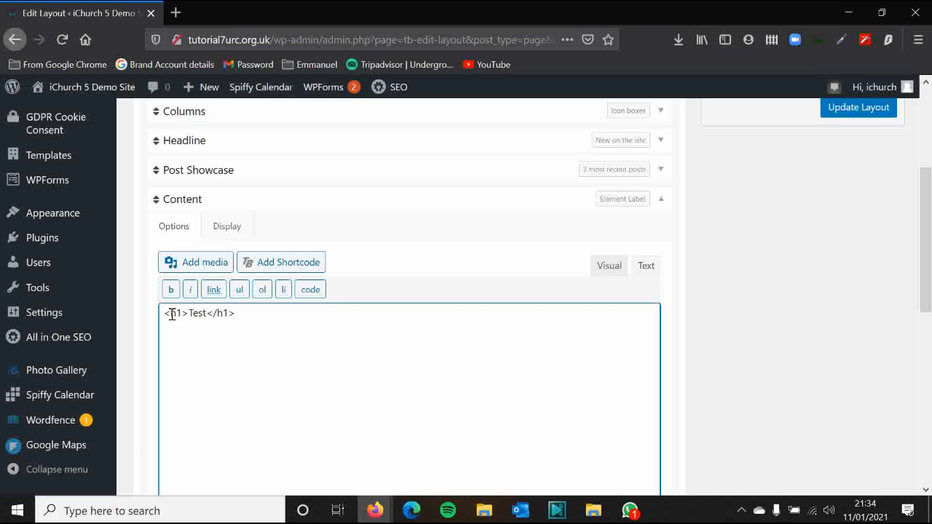
click(672, 233)
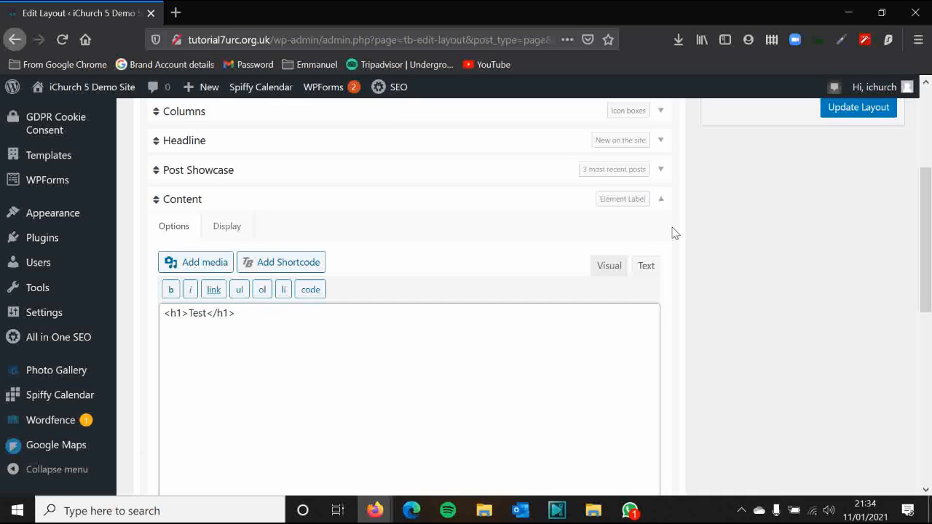
click(185, 313)
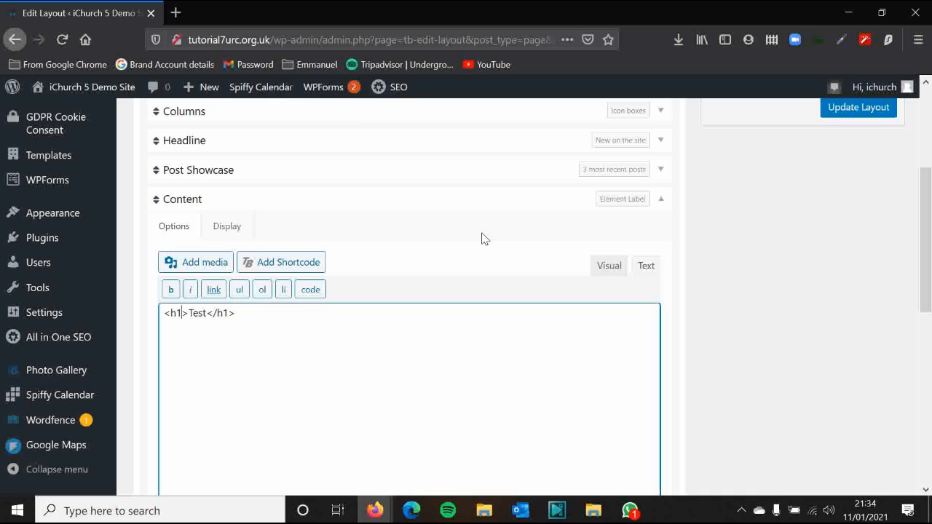
text(style)
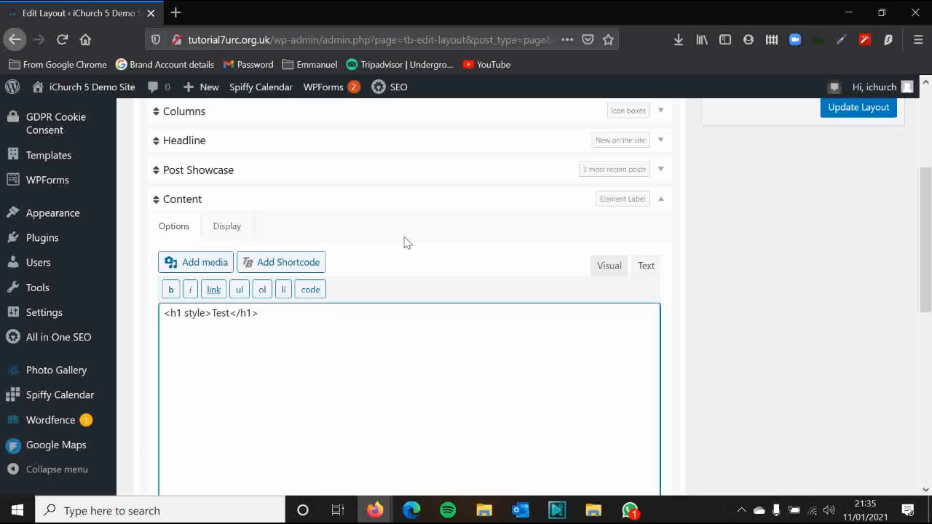
text(=)
Complete the heading's inline style as style="color:red"
text("")
text(color)
text(:)
text(red)
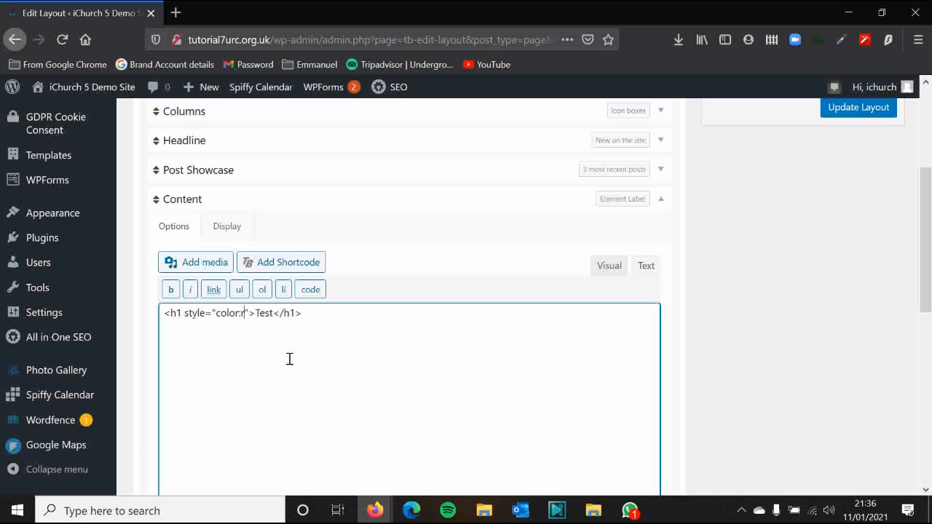
key(BackSpace)
key(BackSpace)
key(BackSpace)
text(red)
Preview the red heading, then change its colour value to blue and preview again
click(605, 268)
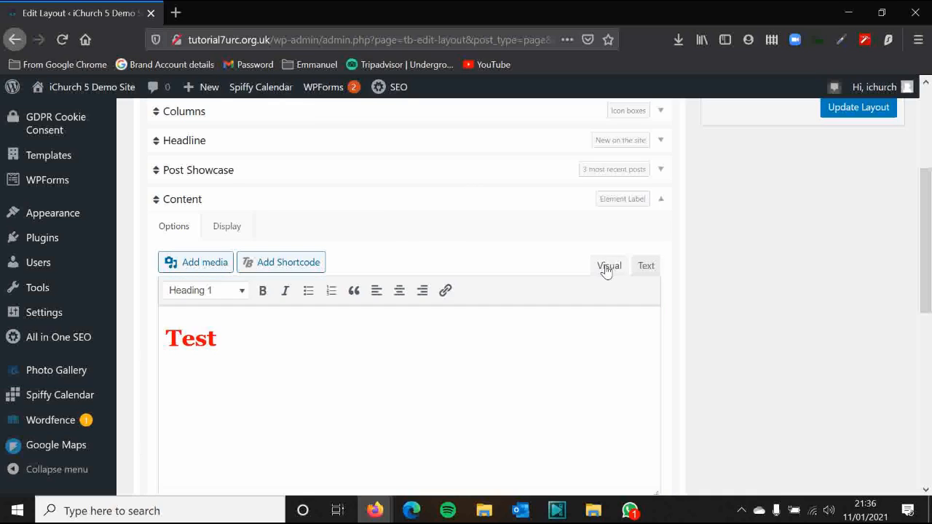
click(644, 270)
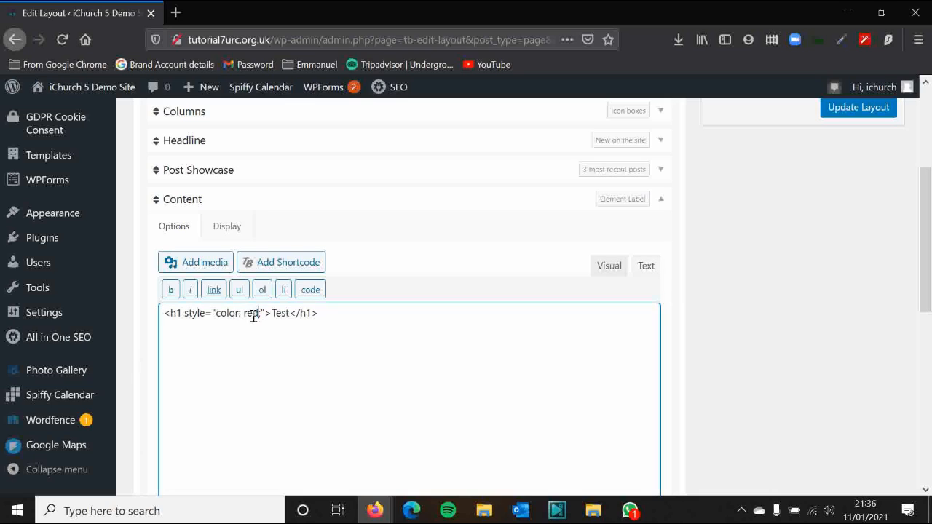
double_click(250, 315)
text(blue)
click(611, 269)
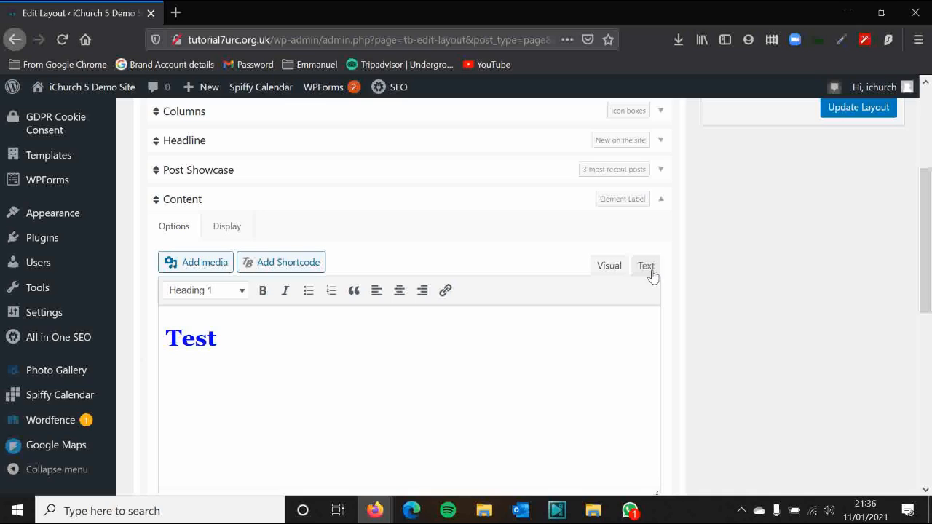
click(647, 267)
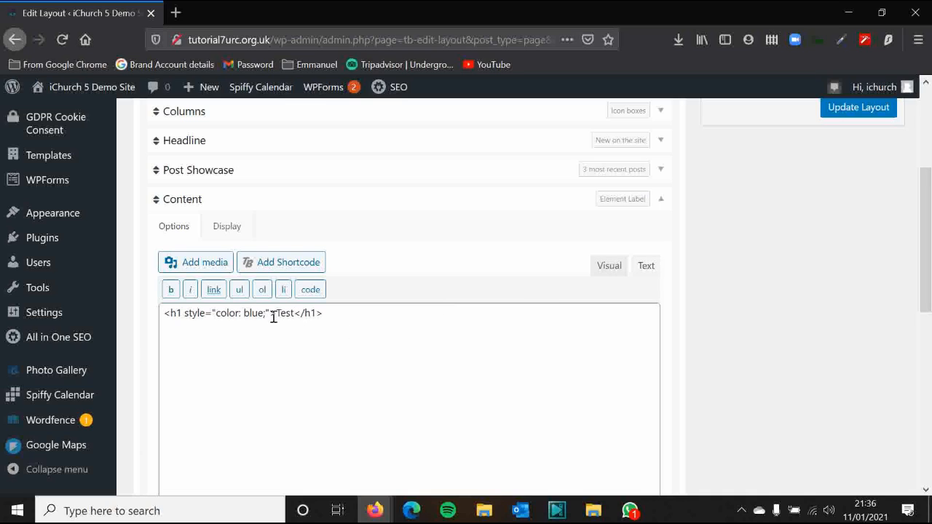
Replace blue with cyan as the heading colour and preview it
drag(262, 313, 248, 318)
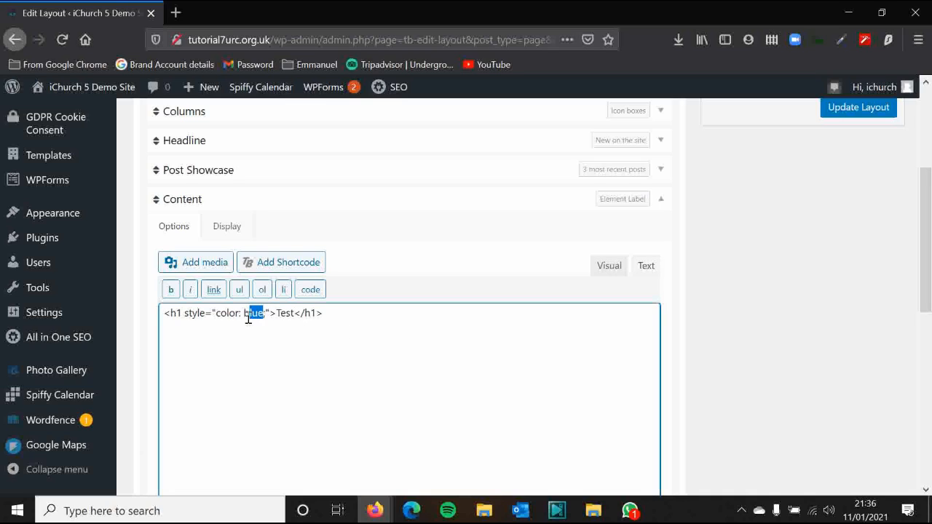
text(cyan)
click(613, 272)
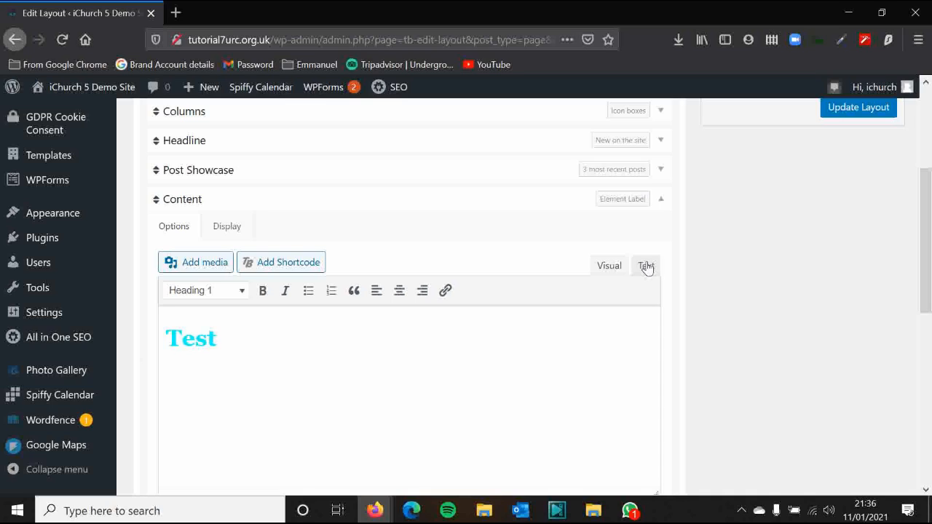
click(646, 266)
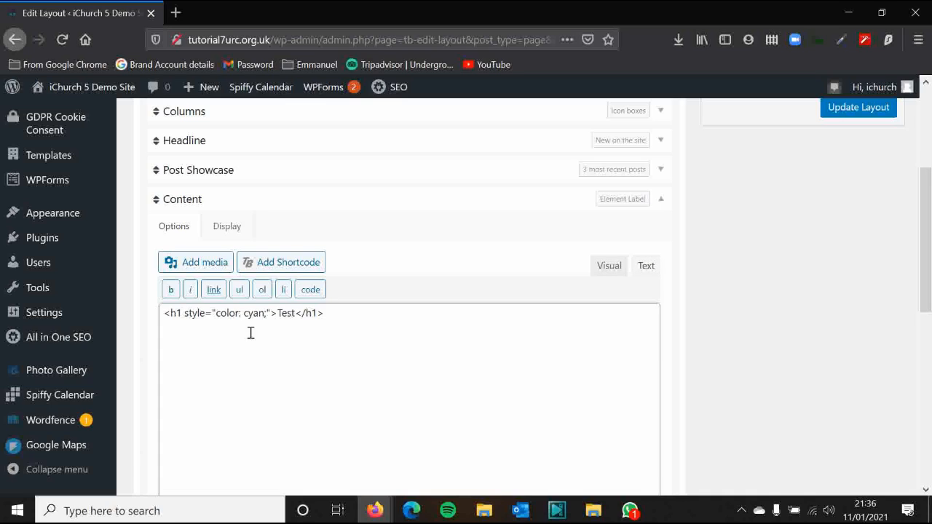
drag(267, 320, 244, 319)
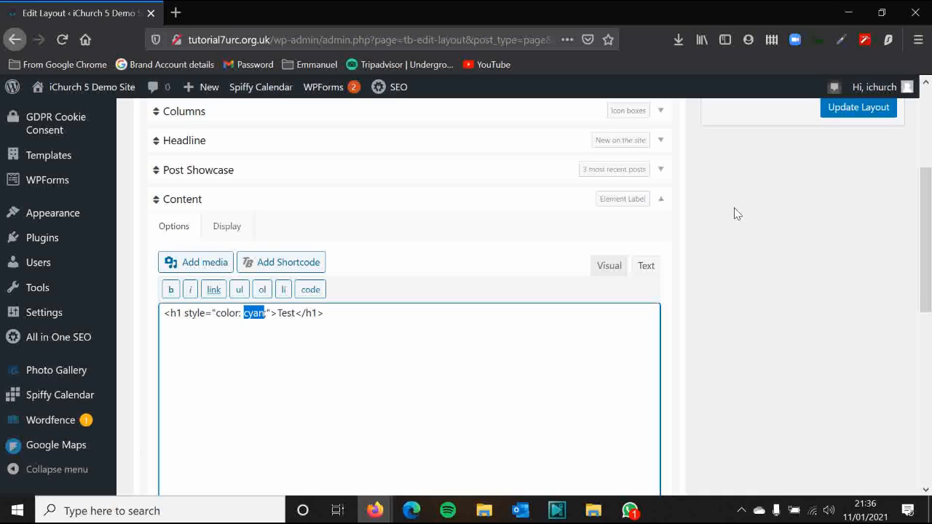
Open the W3Schools Colors Tutorial in a new Firefox tab
click(177, 13)
text(w3)
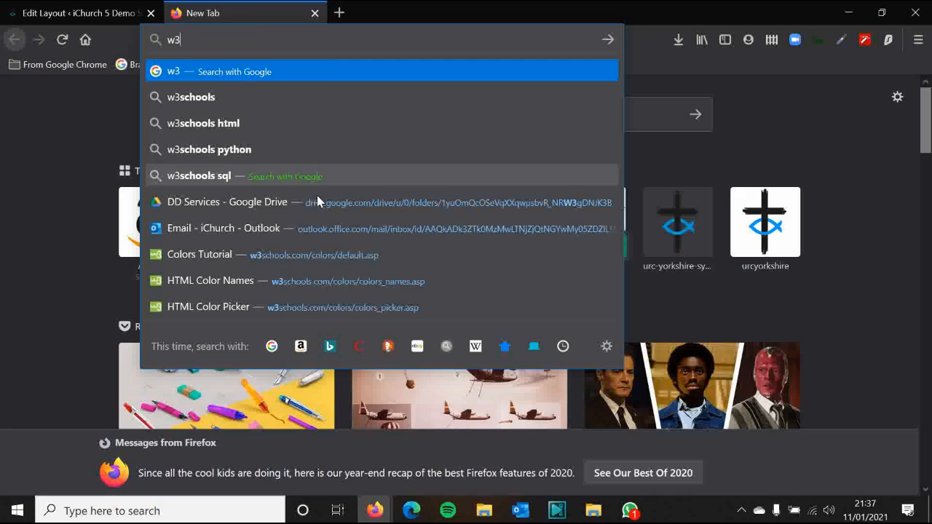
click(291, 260)
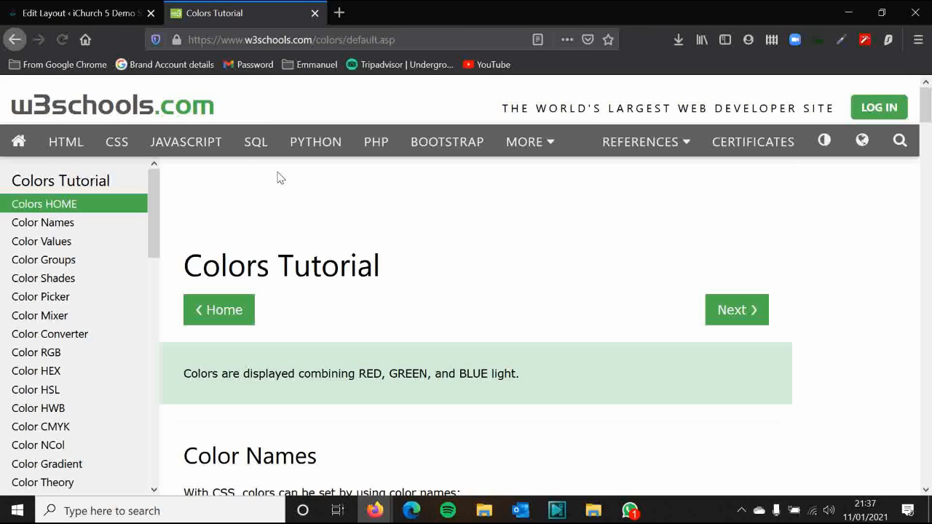
Scroll to the Color Names example and highlight the colour name Red
scroll(439, 277, down, 2)
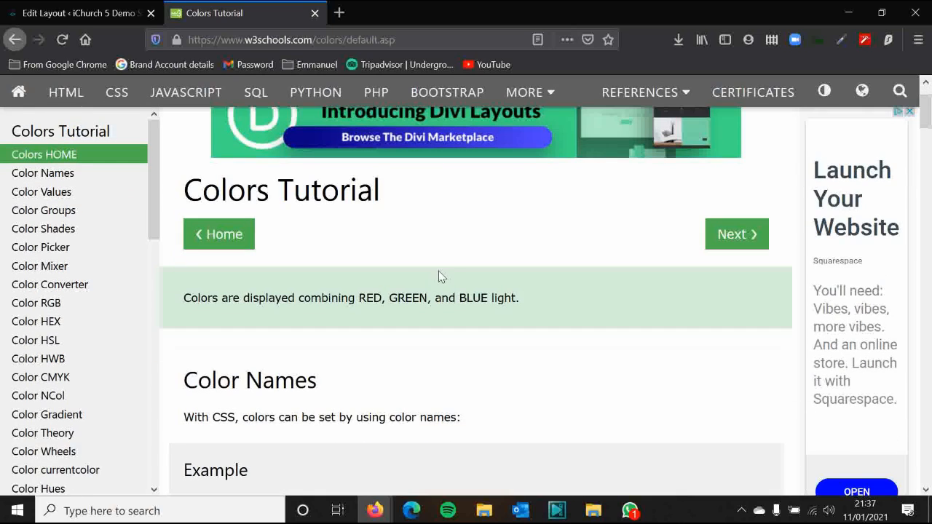
scroll(385, 299, down, 4)
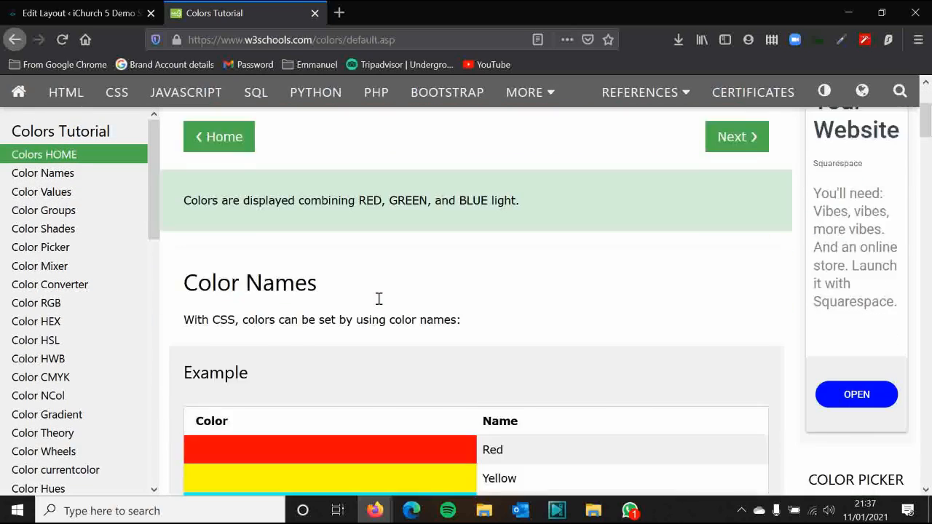
drag(249, 157, 182, 182)
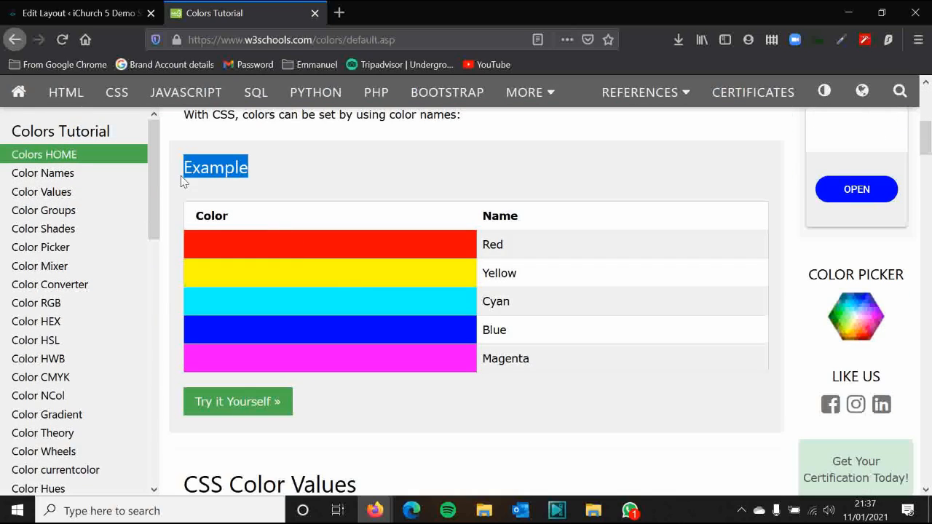
click(303, 196)
drag(509, 246, 484, 248)
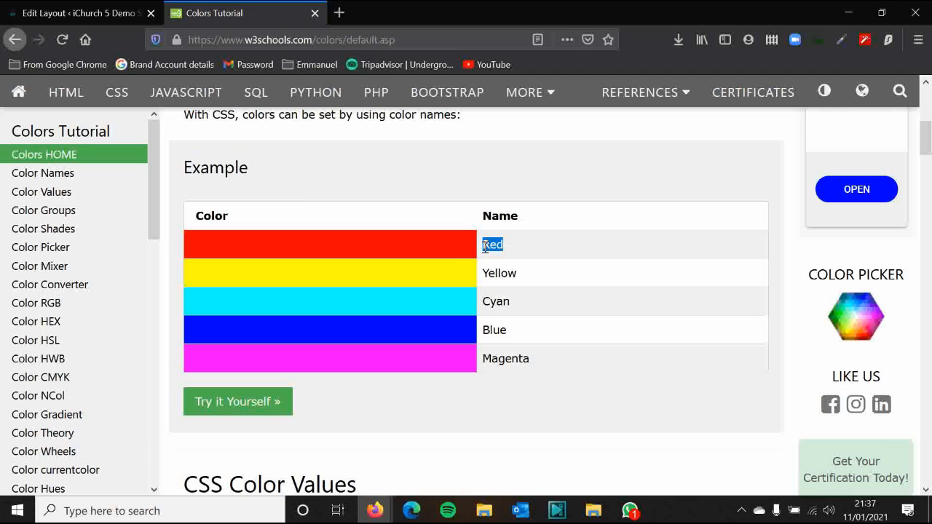
click(521, 184)
Browse the HTML Color Names list of named colours and their hex codes
click(72, 173)
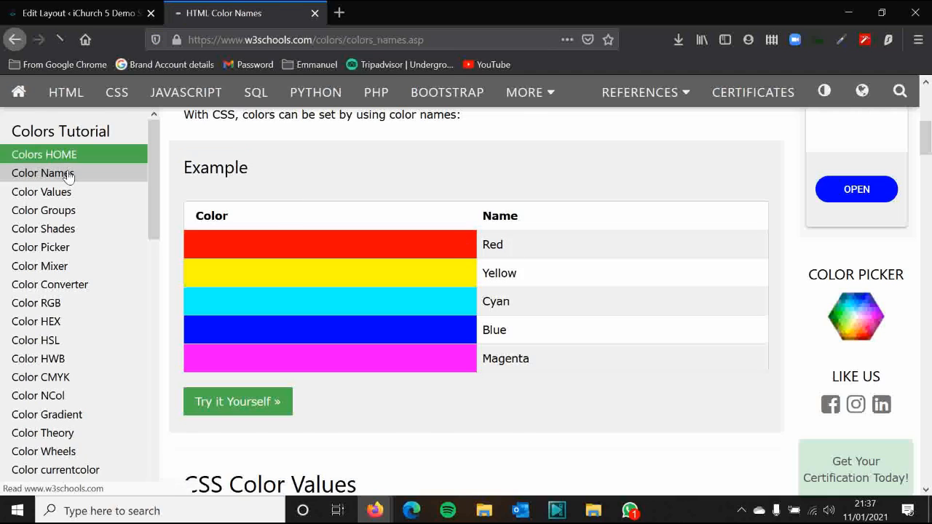
scroll(347, 240, down, 10)
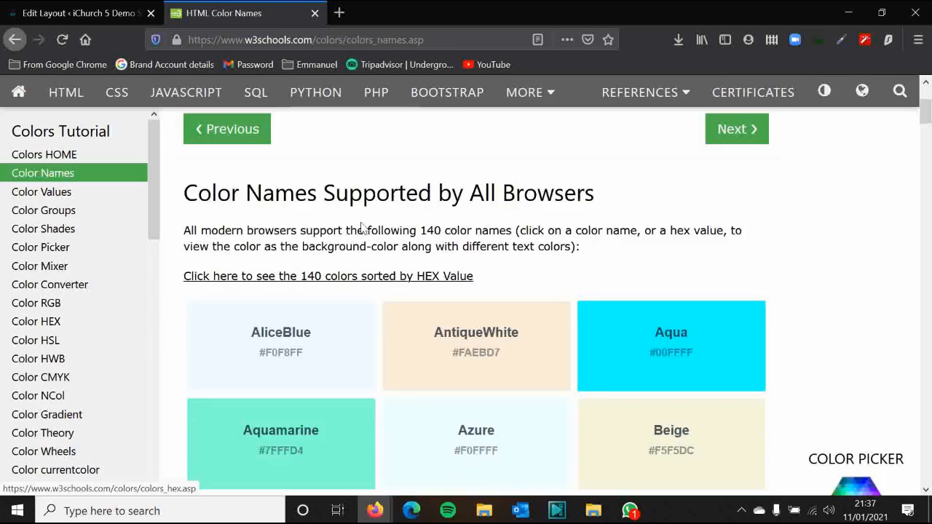
scroll(378, 211, down, 20)
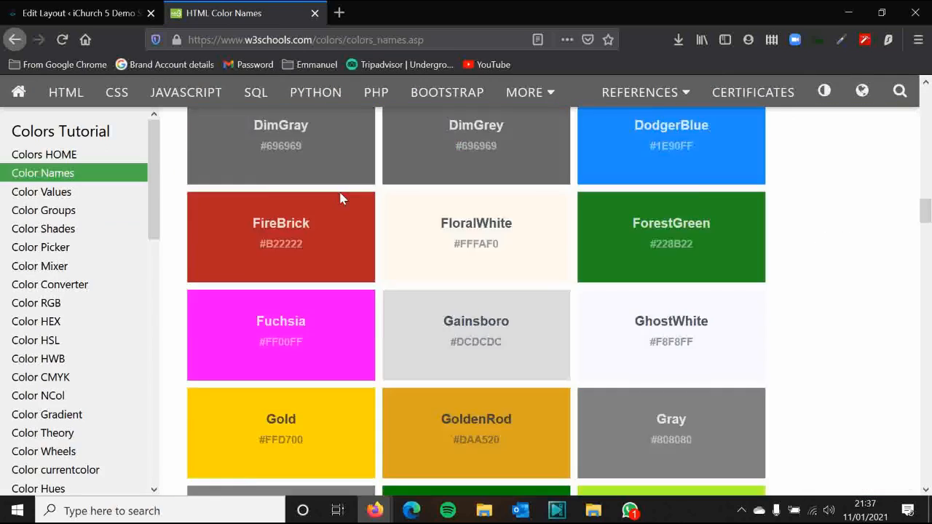
scroll(342, 198, down, 20)
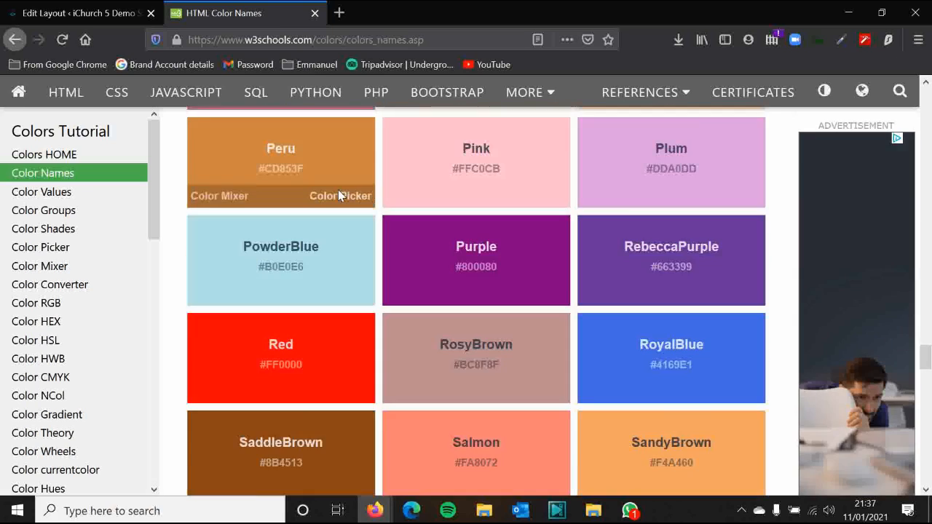
scroll(349, 204, up, 5)
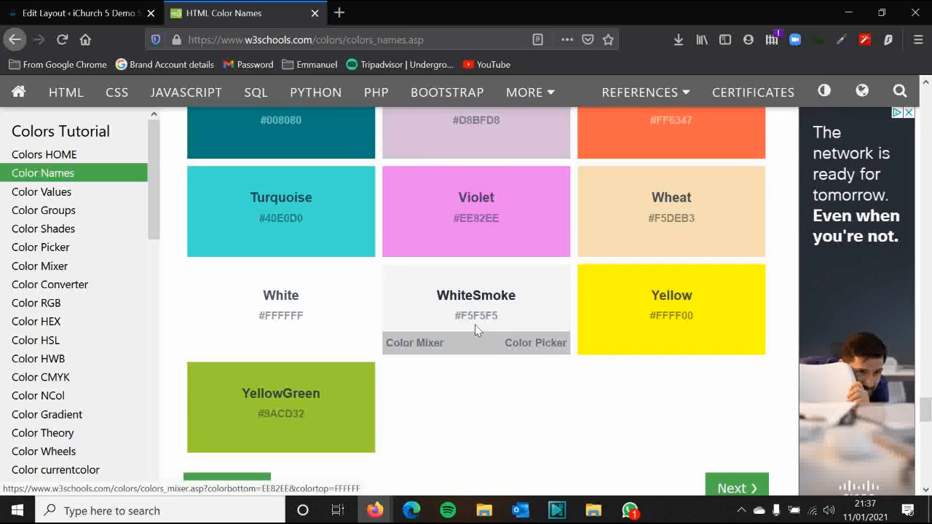
scroll(473, 326, down, 2)
Glance at HTML Color Values, return to Color Names to note White #FFFFFF, then go to Colors HEX
click(737, 337)
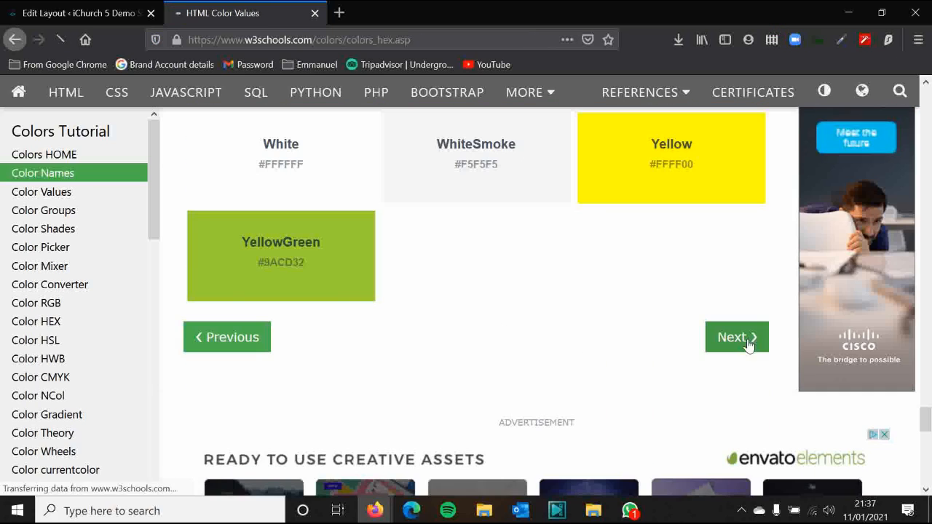
scroll(582, 298, down, 5)
scroll(550, 277, up, 5)
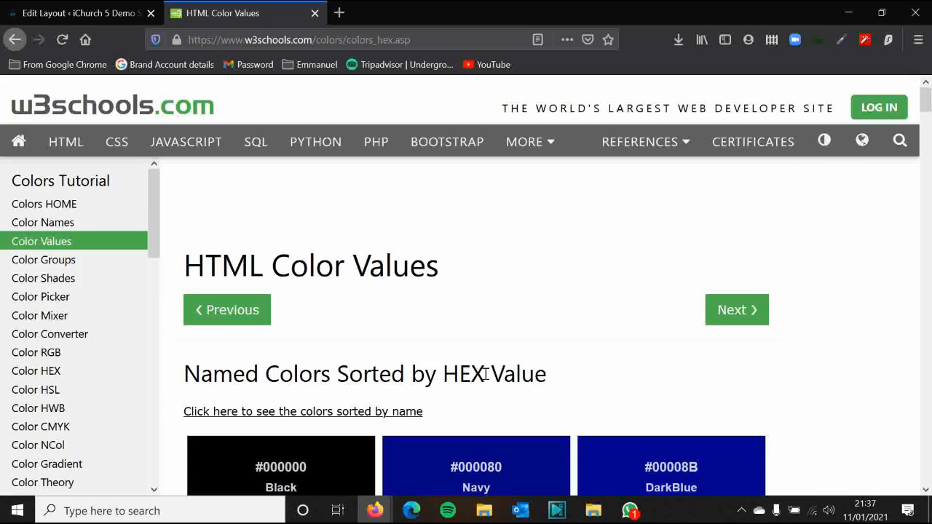
click(14, 44)
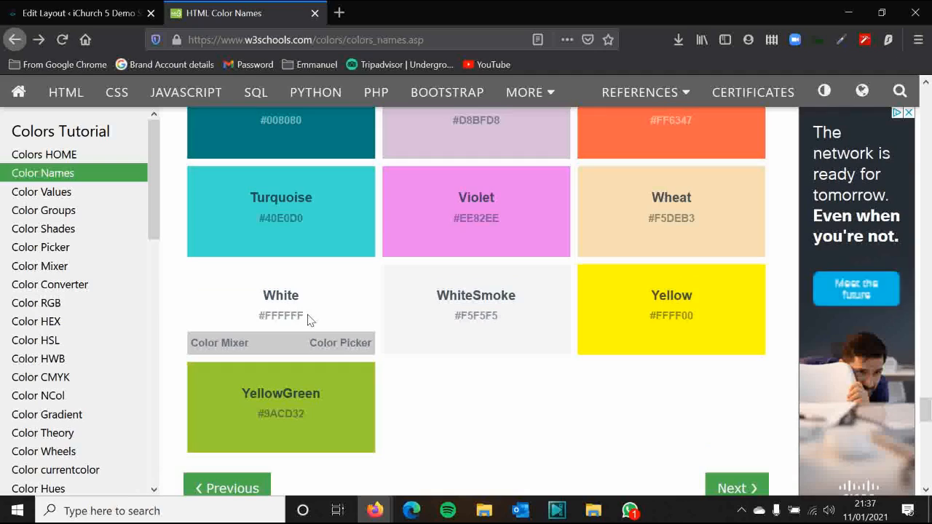
drag(305, 316, 249, 316)
click(433, 391)
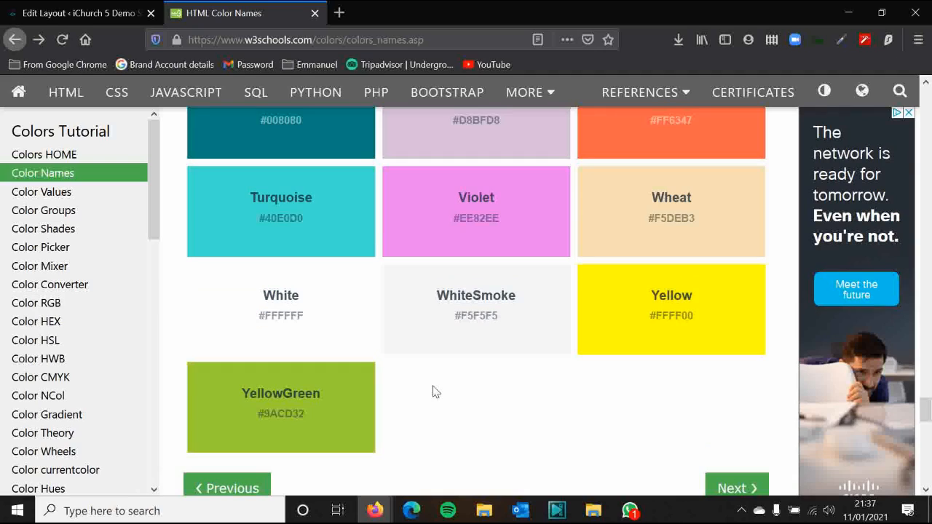
click(56, 321)
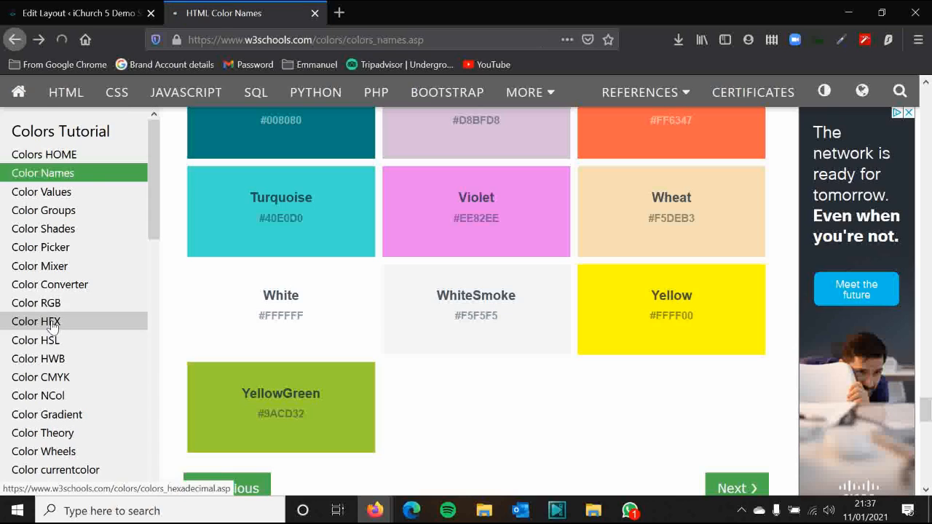
Scroll down to the Hex Calculator and select its #ff0000 value
scroll(426, 240, down, 1)
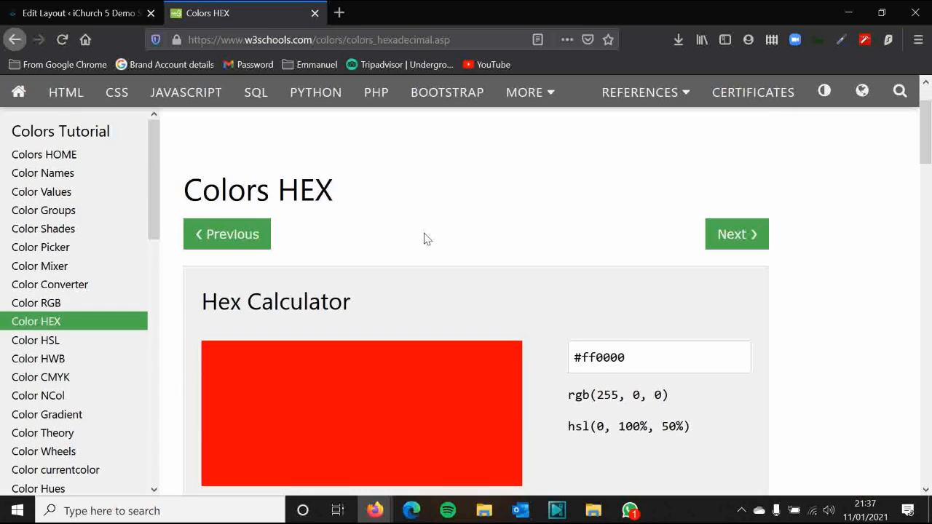
scroll(386, 278, down, 2)
scroll(285, 364, down, 1)
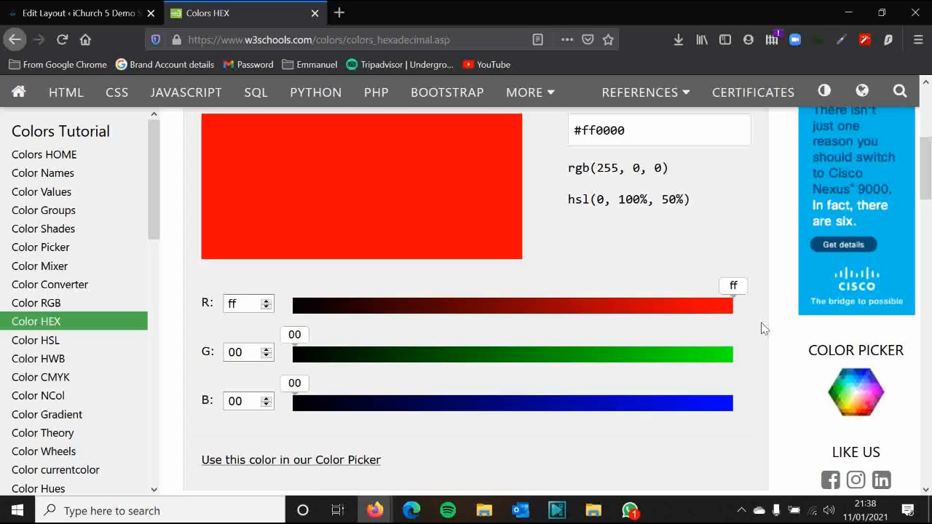
scroll(764, 328, up, 2)
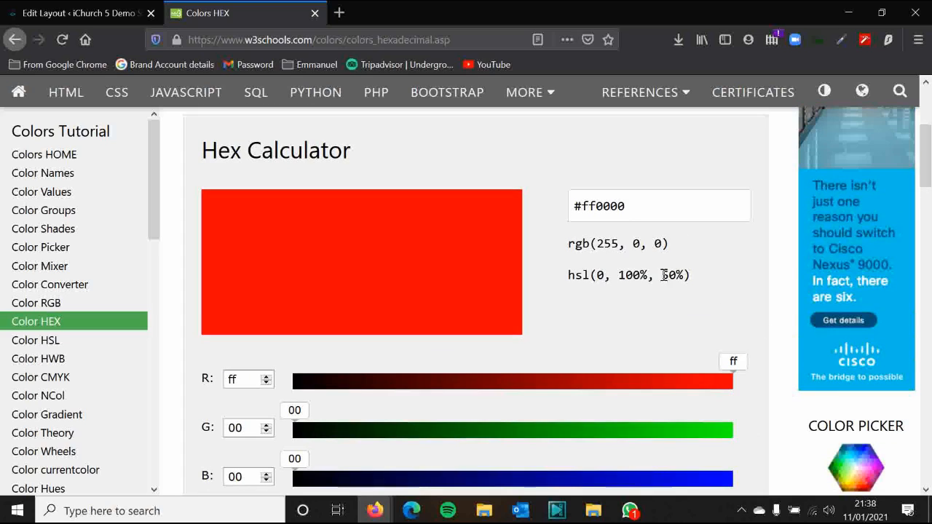
triple_click(599, 212)
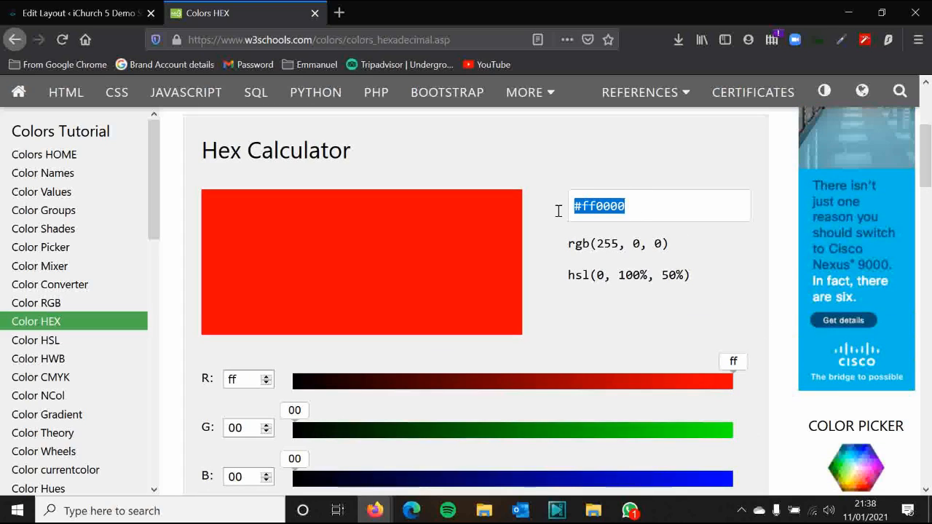
click(608, 205)
Open the Color Values page in a new tab, look at it, then close that tab
scroll(582, 223, up, 6)
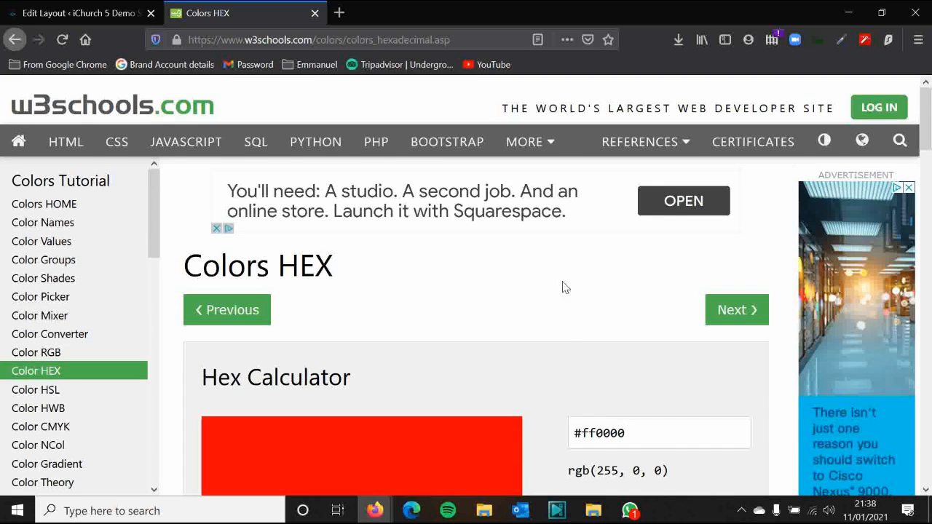
scroll(562, 287, down, 2)
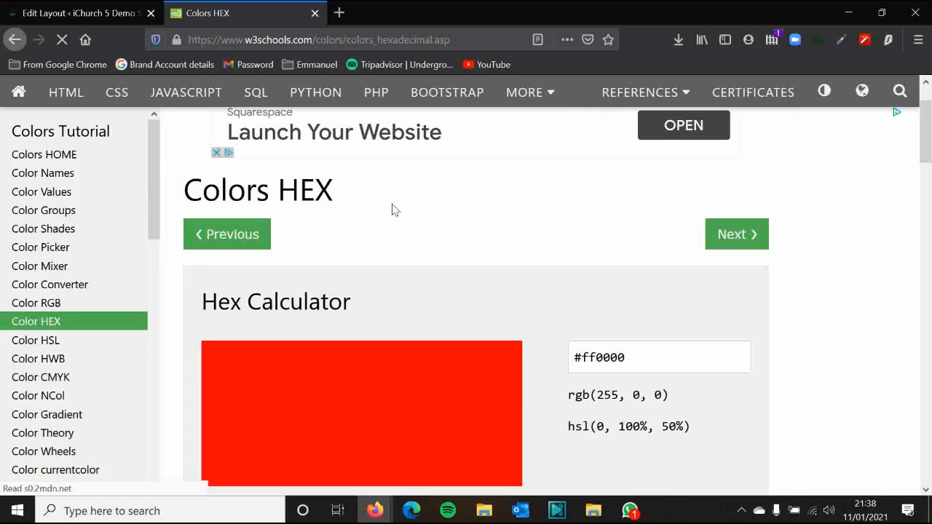
right_click(65, 202)
click(125, 209)
click(407, 13)
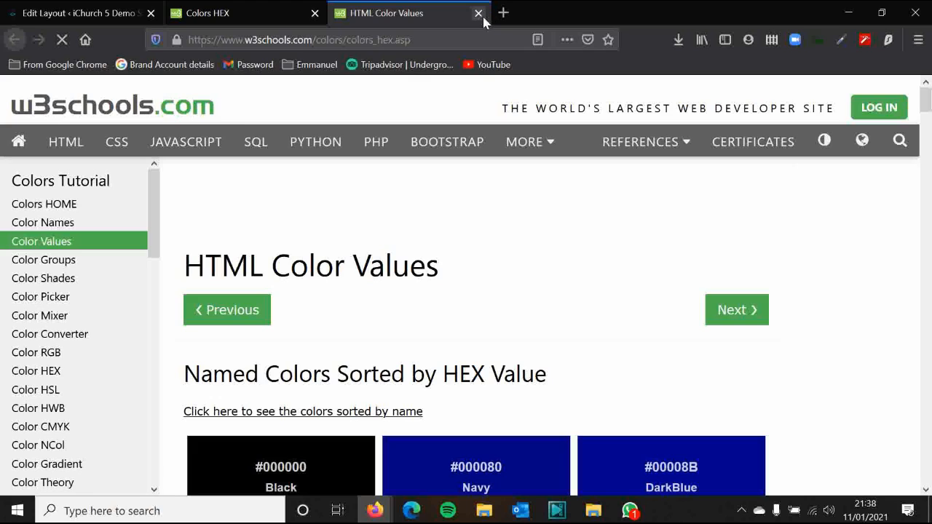
click(478, 13)
scroll(602, 286, down, 2)
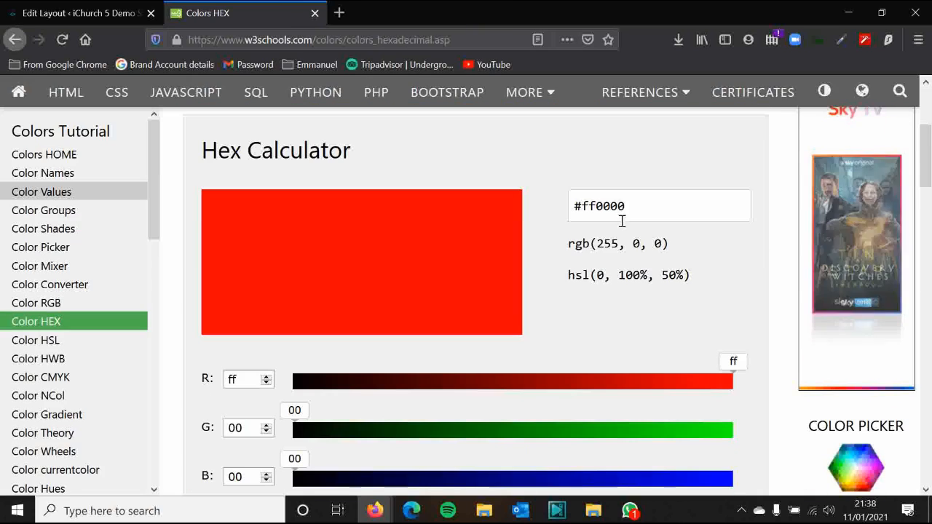
Select digits of the ff0000 hex value, then drag the red slider down to darken the colour
triple_click(624, 206)
click(640, 206)
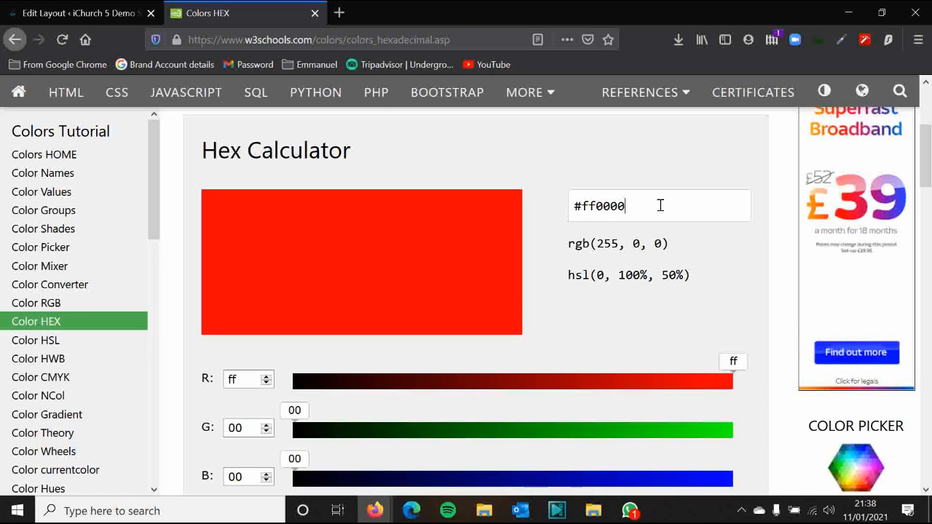
scroll(658, 213, down, 1)
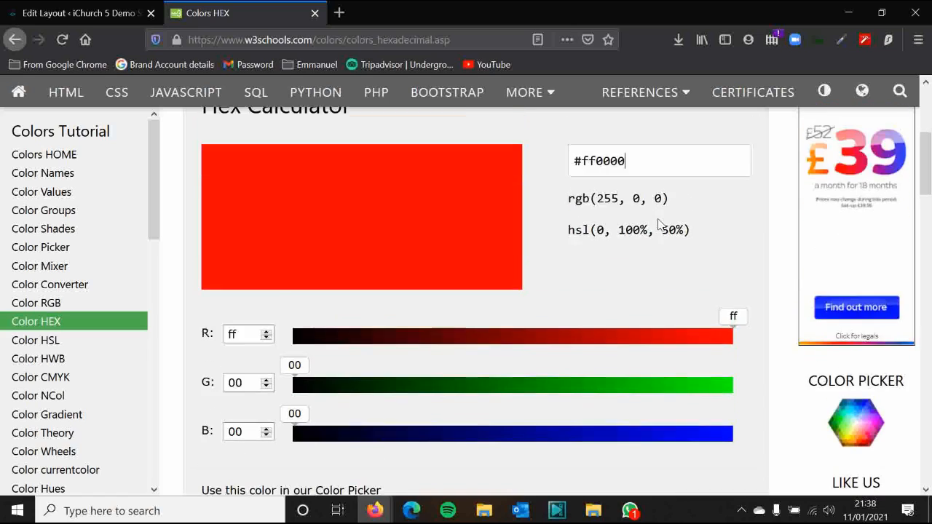
scroll(626, 207, up, 1)
drag(583, 212, 604, 206)
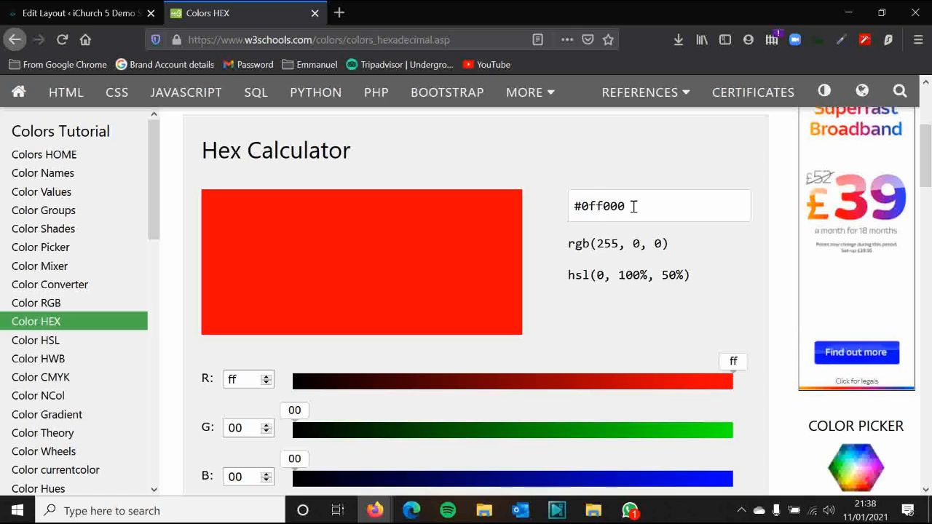
key(ctrl+z)
click(635, 181)
drag(634, 203, 588, 211)
click(632, 208)
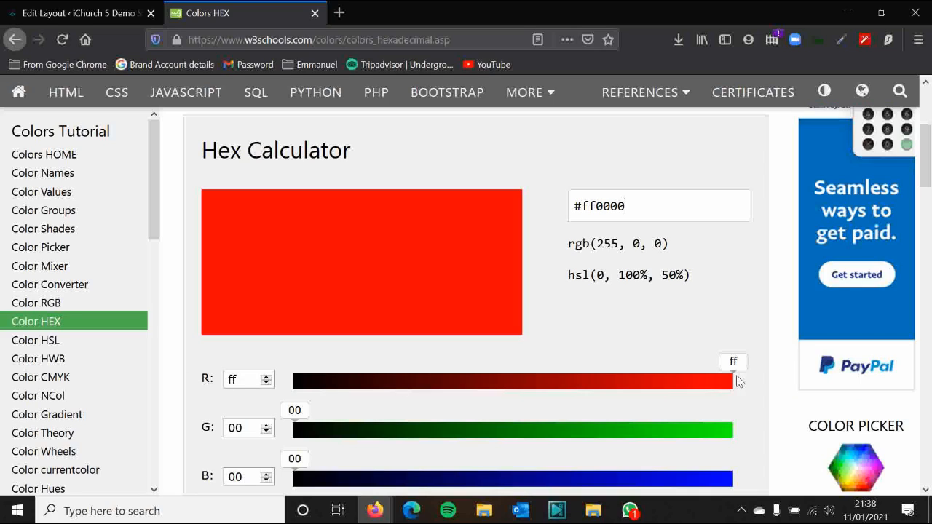
click(638, 390)
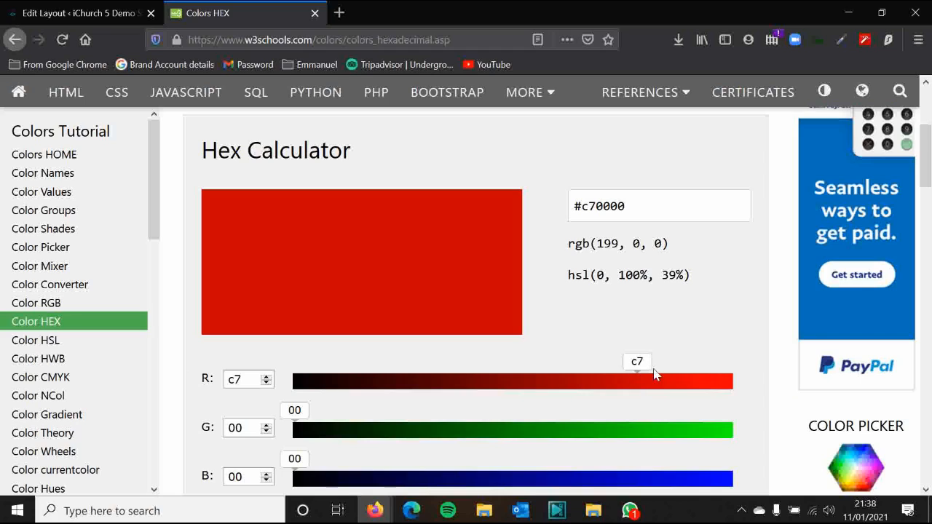
drag(592, 393, 754, 385)
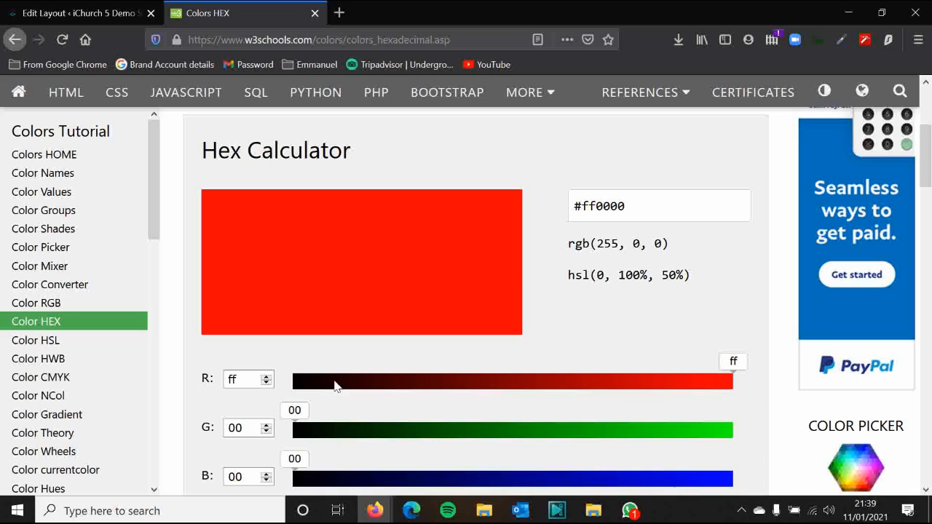
Lower red to 01 with the slider, then edit the hex value to 00 for pure black
click(300, 384)
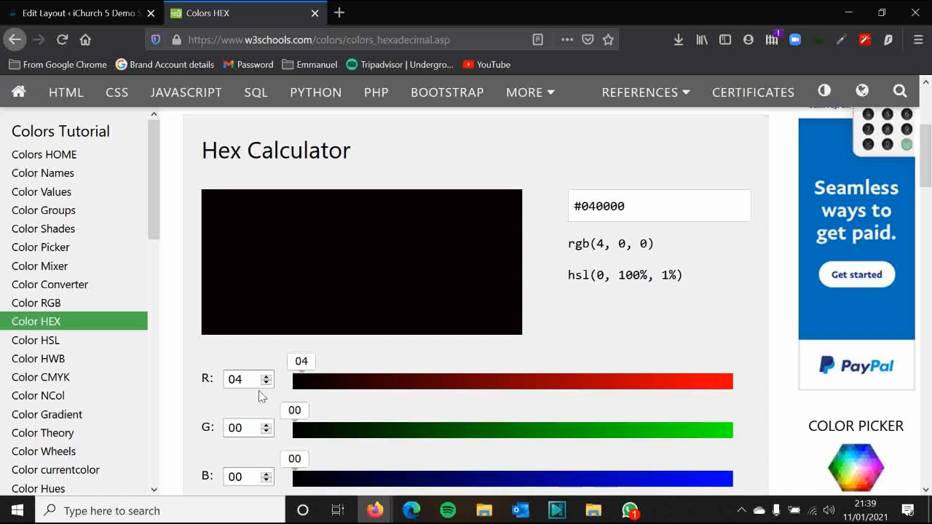
drag(296, 377, 290, 380)
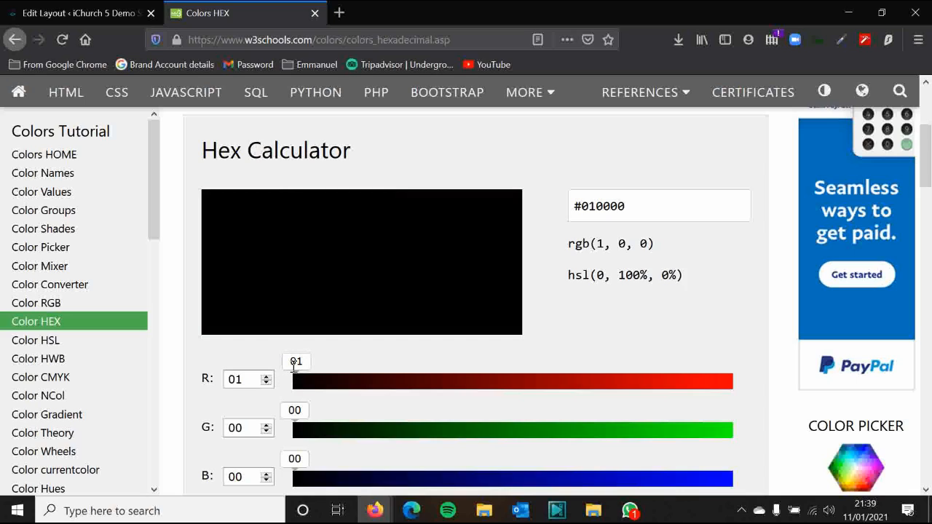
click(594, 206)
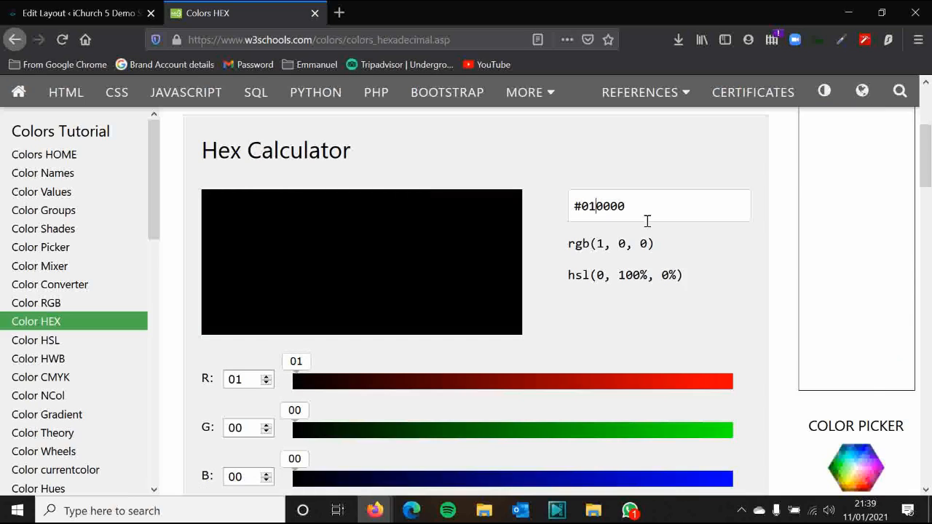
key(BackSpace)
text(00)
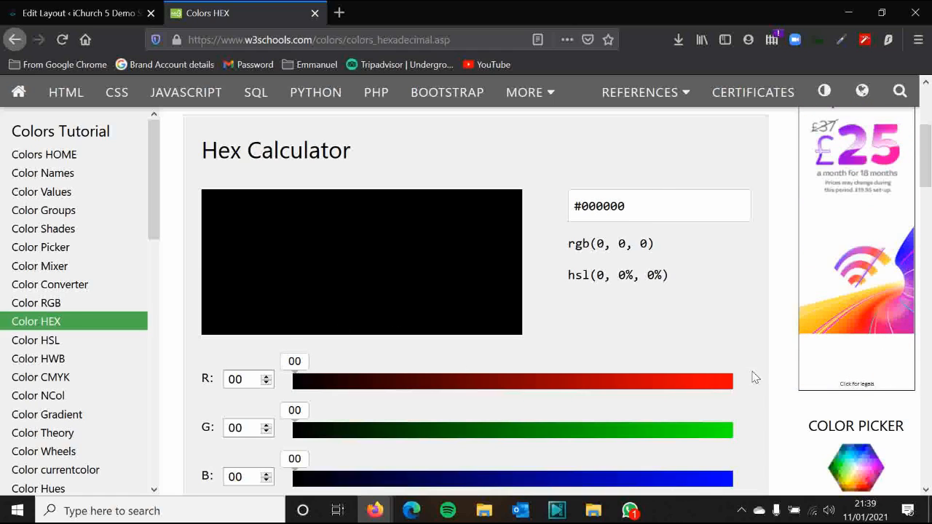
Raise red to fe, then enter ffffff in the hex field to get white
click(728, 381)
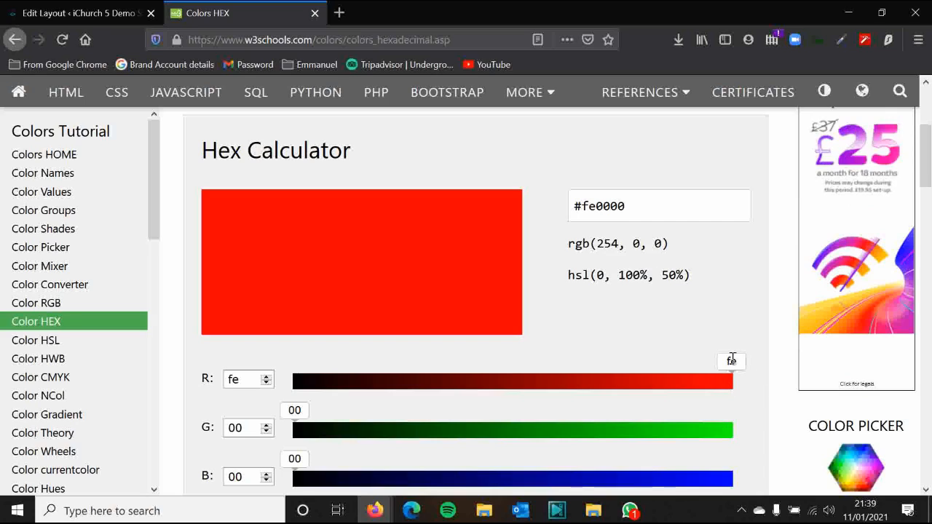
click(622, 206)
double_click(615, 206)
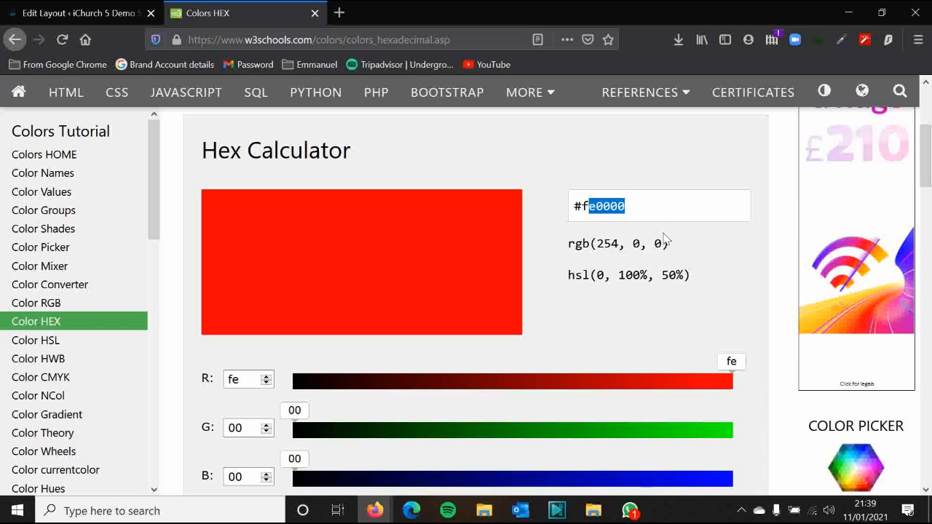
text(ffffff)
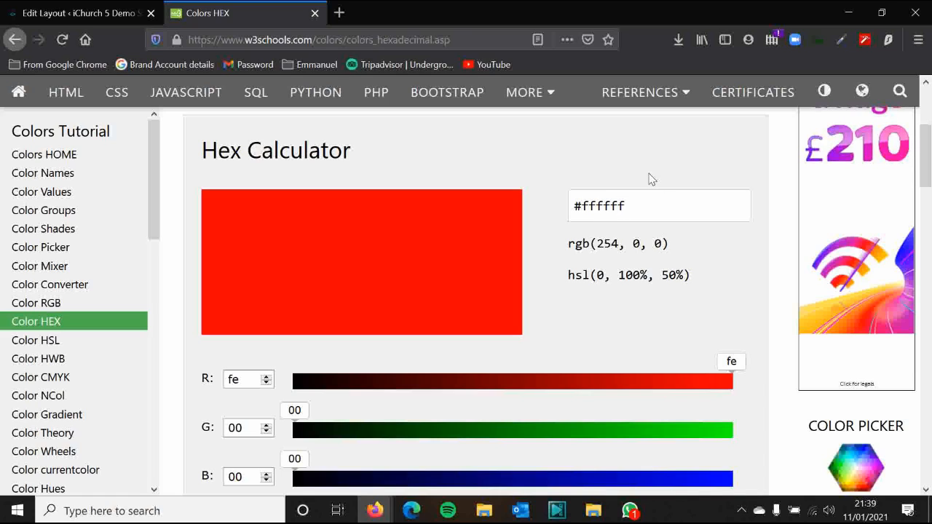
key(Return)
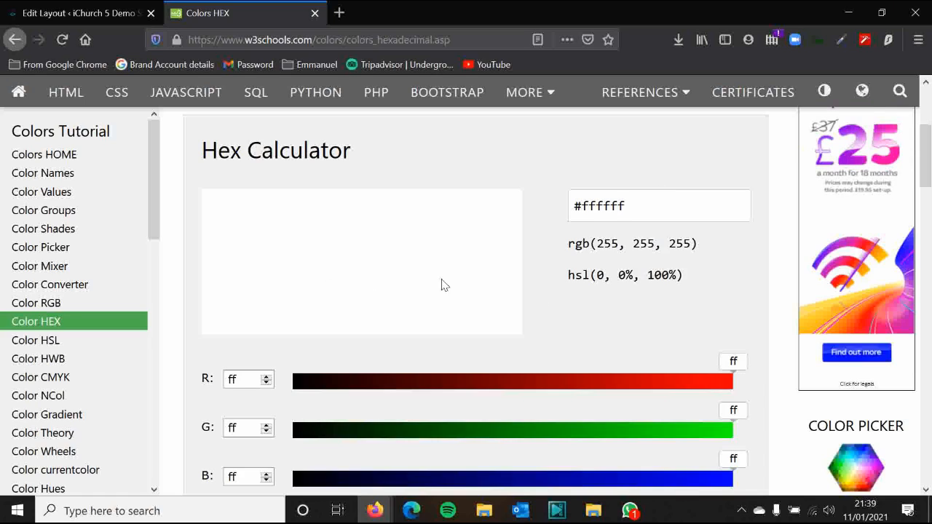
Use the sliders to set red 7d, green 99 and blue c2, giving #7d99c2
click(650, 384)
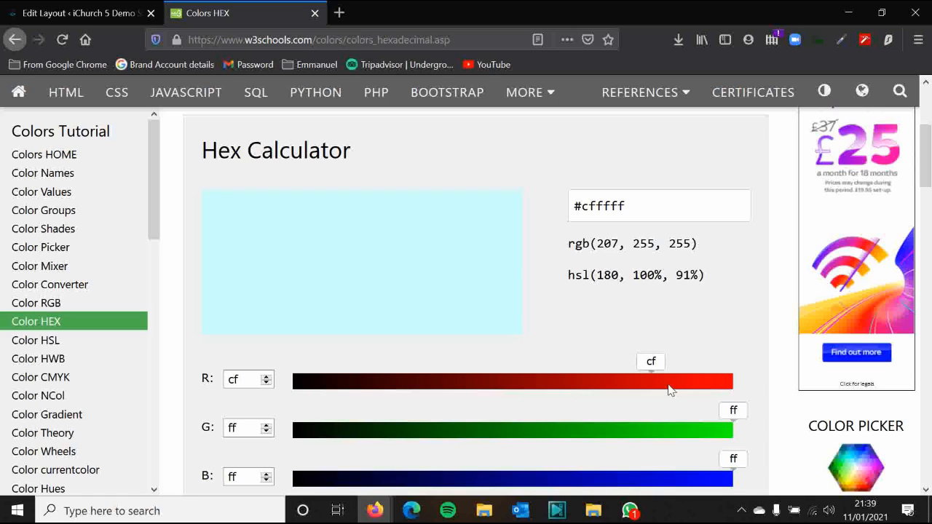
click(628, 430)
click(557, 435)
click(659, 478)
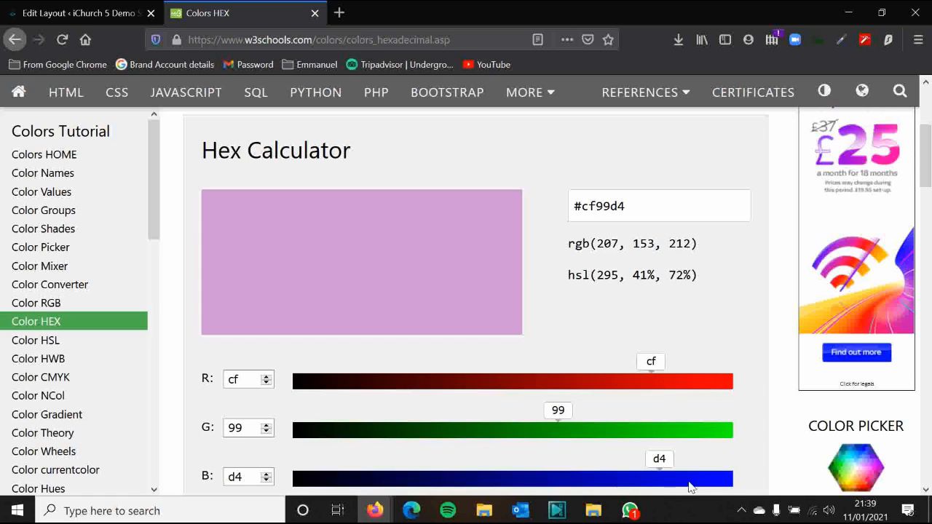
click(691, 480)
click(628, 480)
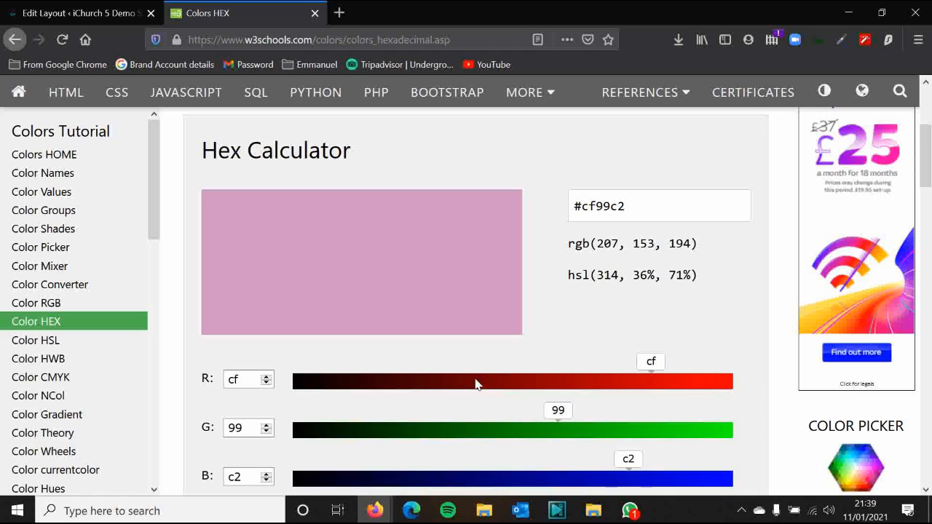
click(508, 388)
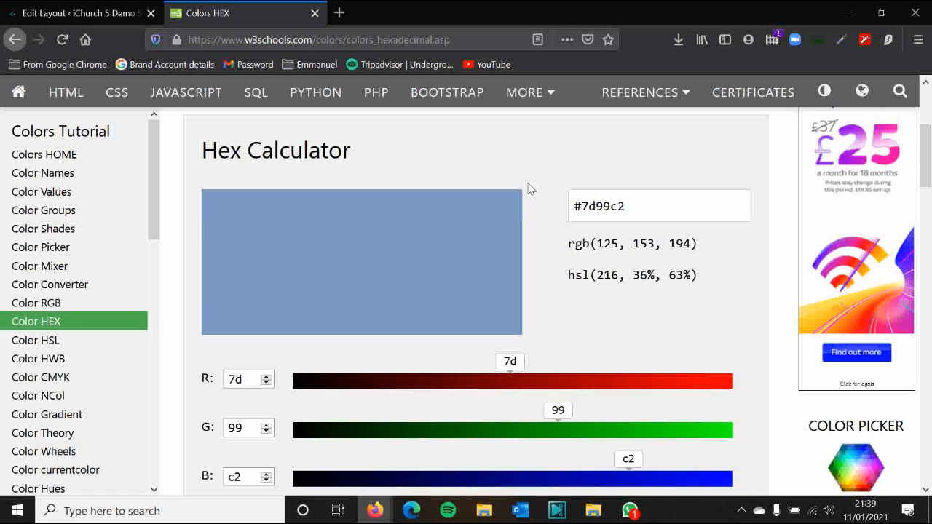
scroll(550, 239, up, 1)
Visit the Colors HOME tutorial page and the next sidebar page
click(78, 155)
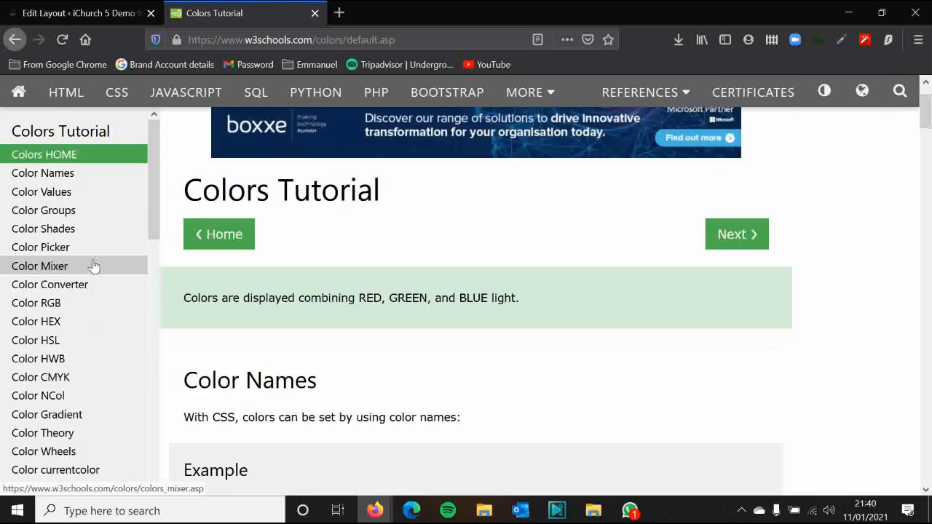
click(66, 180)
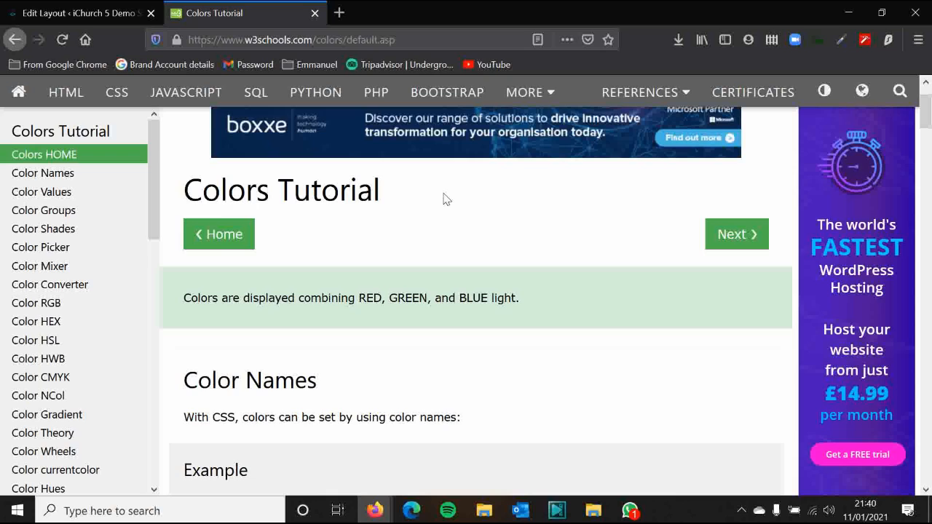
scroll(450, 192, down, 10)
scroll(444, 198, down, 4)
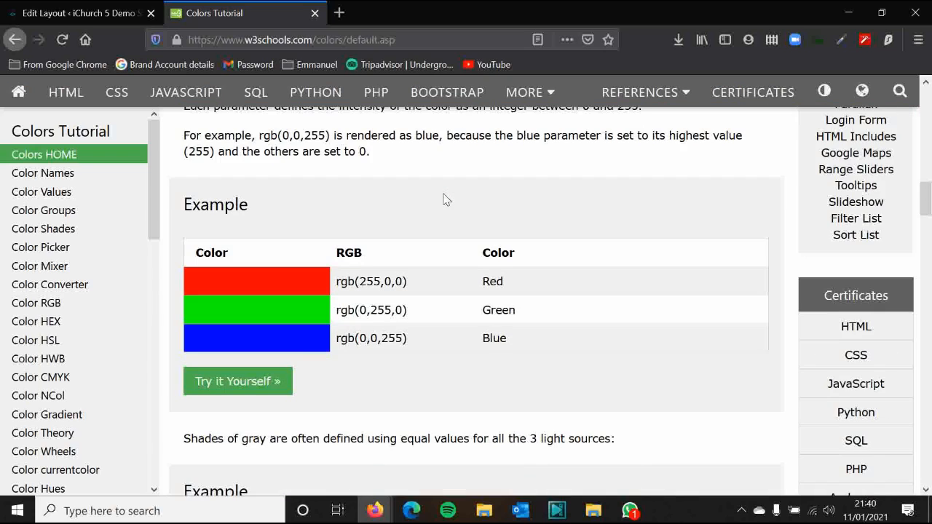
scroll(443, 197, up, 6)
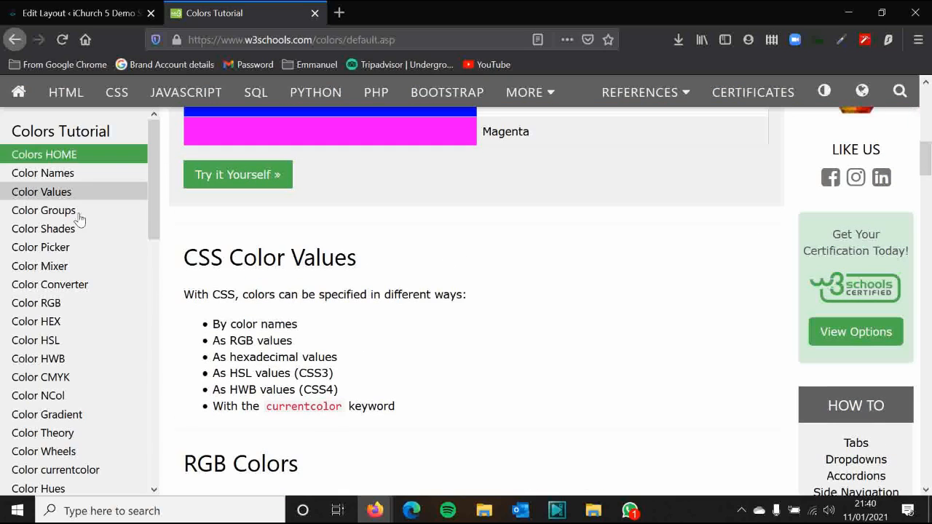
Step through Color Names and Colors HEX to reach the HTML Color Picker hexagon
click(72, 173)
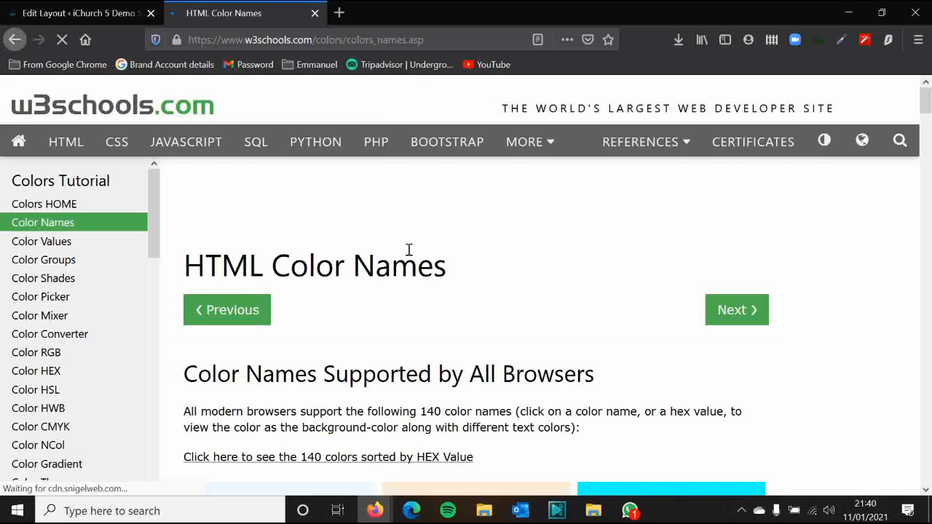
scroll(434, 237, down, 3)
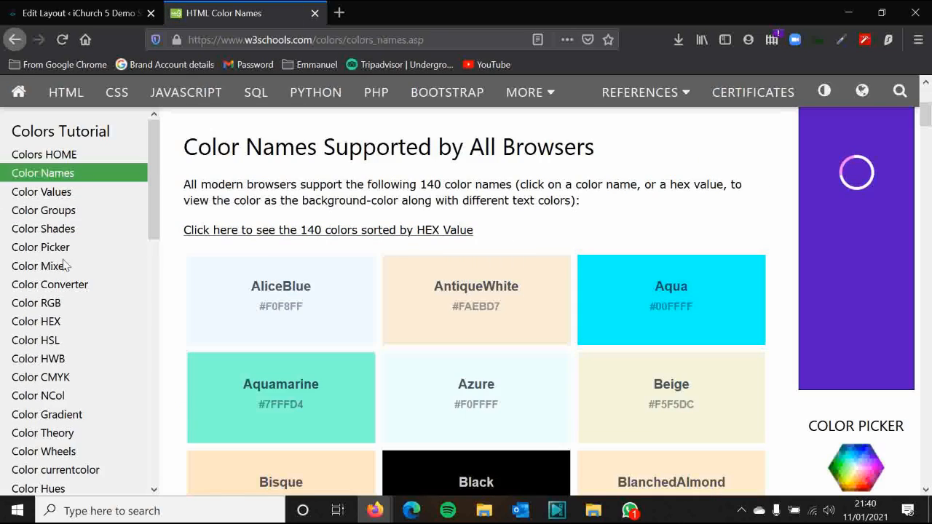
click(68, 327)
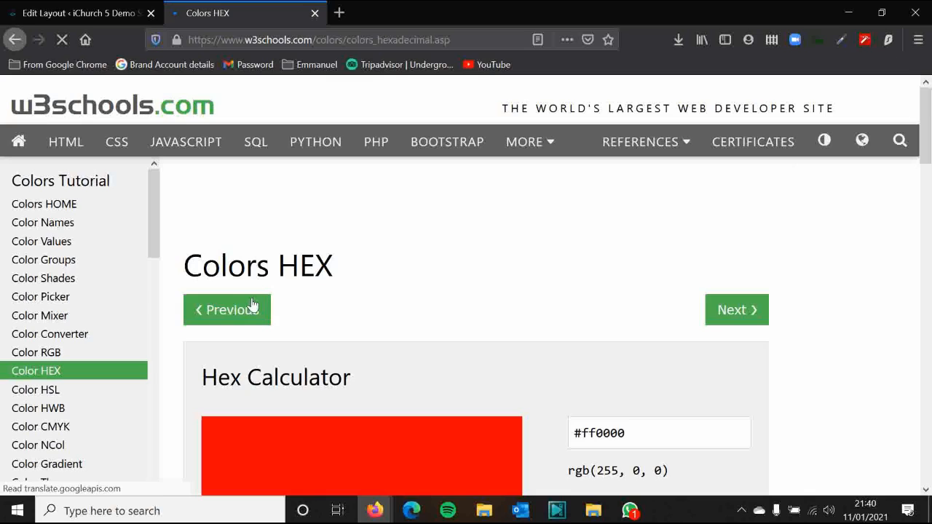
scroll(233, 291, down, 4)
scroll(233, 291, down, 9)
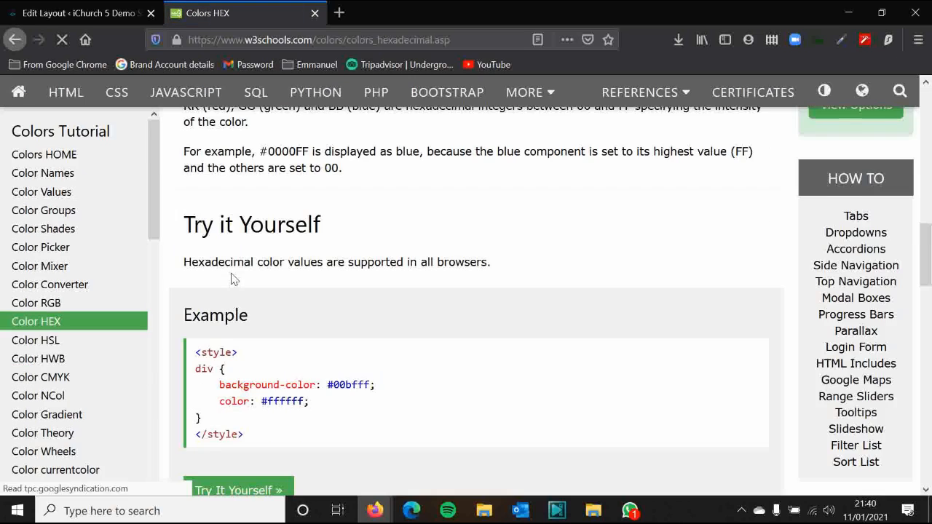
scroll(240, 265, up, 5)
scroll(291, 256, up, 5)
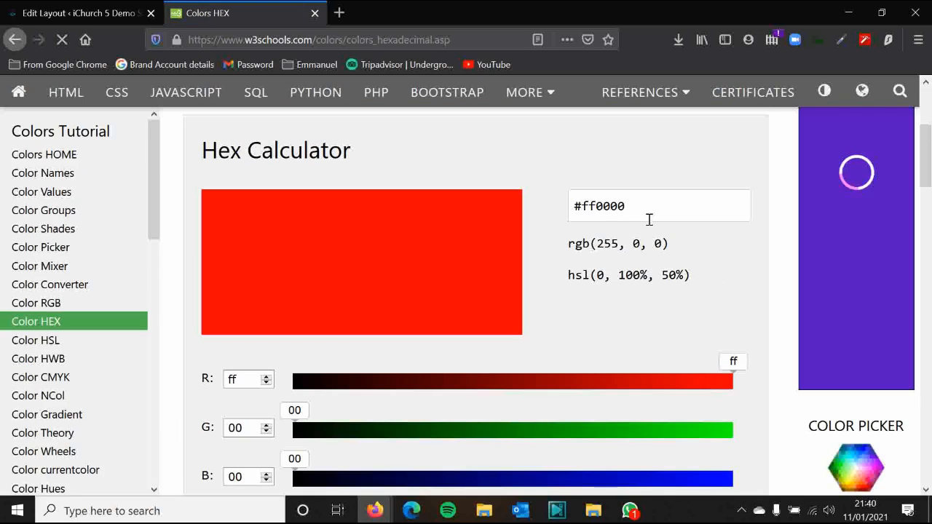
click(58, 247)
scroll(291, 270, down, 2)
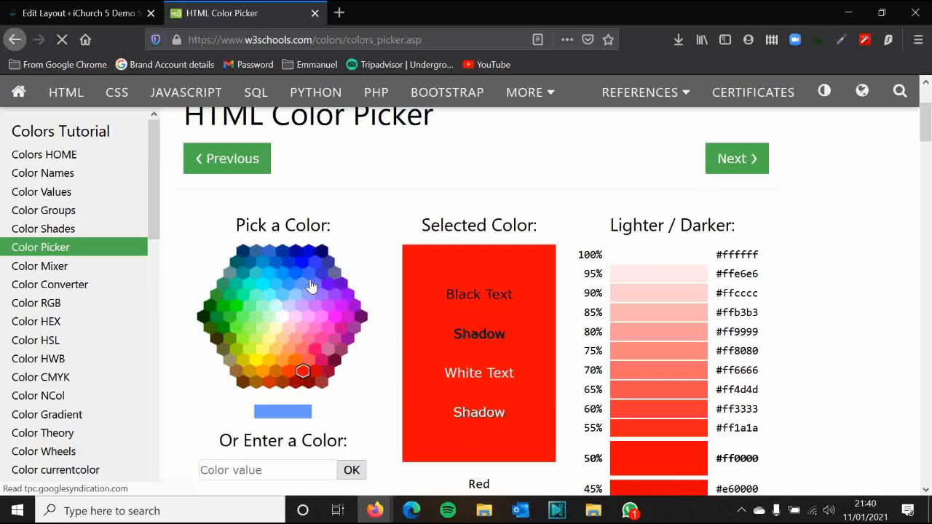
Try blue, teal and violet shades, then pick pink #ff66ff and select its code
click(309, 287)
click(316, 283)
click(283, 263)
click(241, 271)
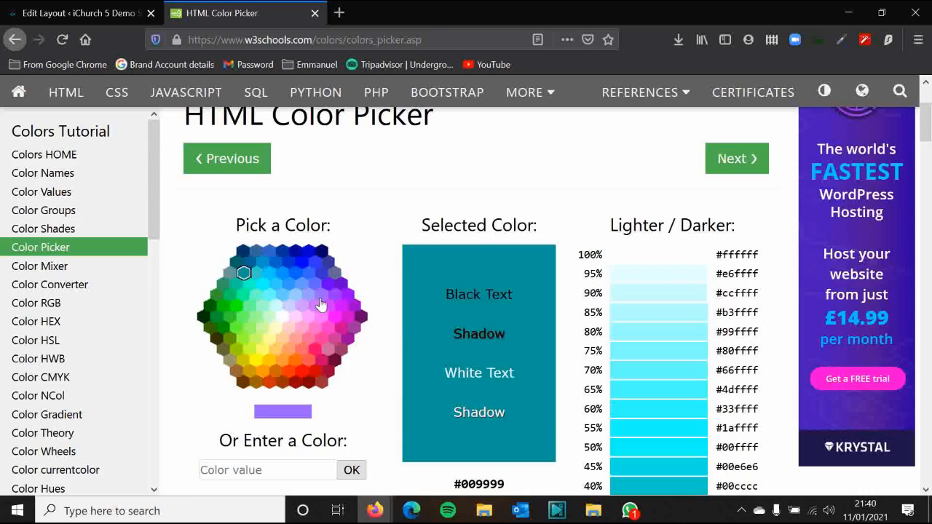
click(322, 294)
click(323, 321)
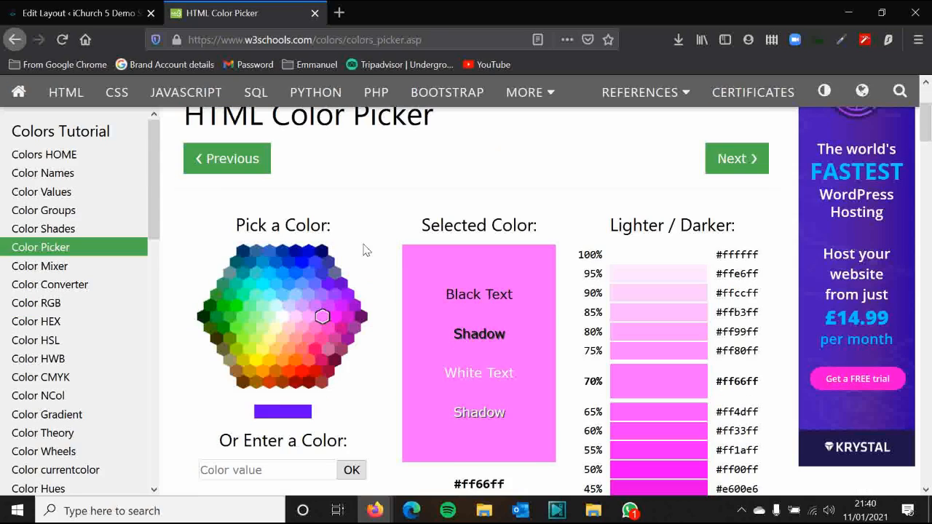
scroll(363, 250, down, 1)
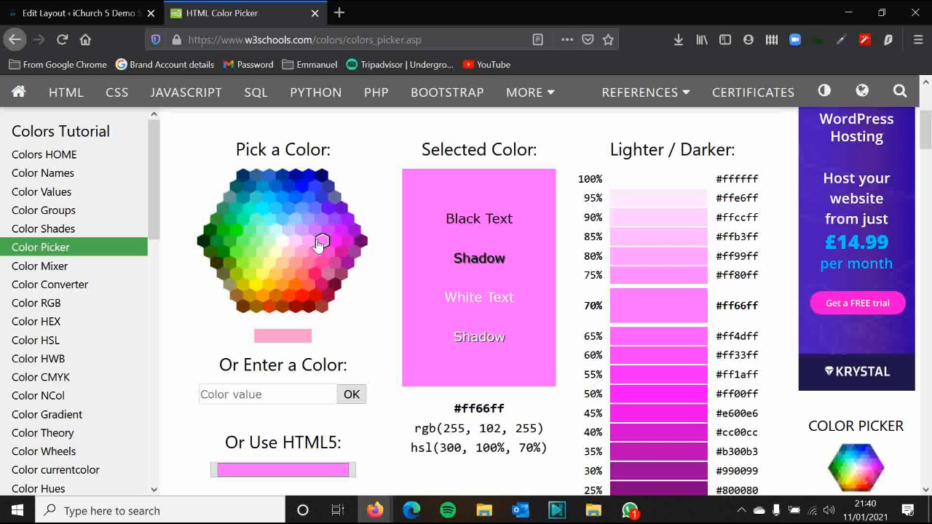
scroll(322, 244, down, 3)
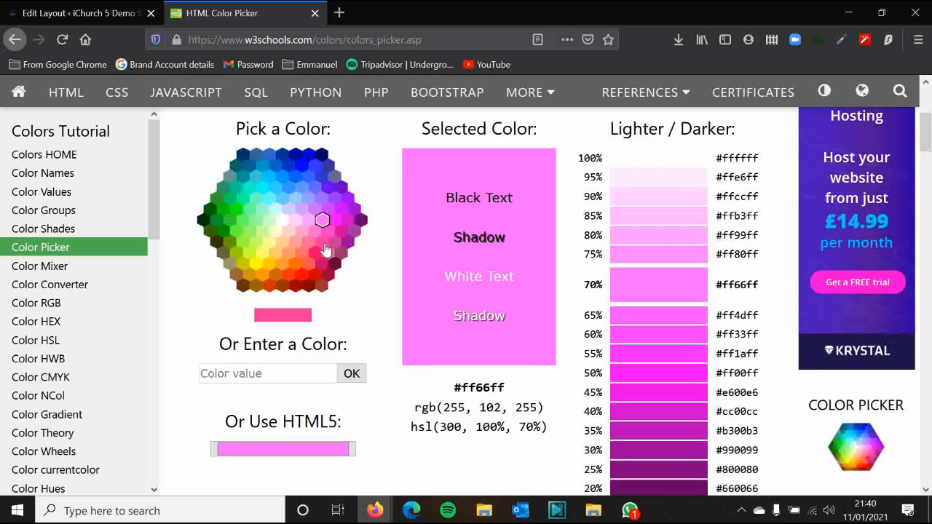
scroll(759, 328, up, 2)
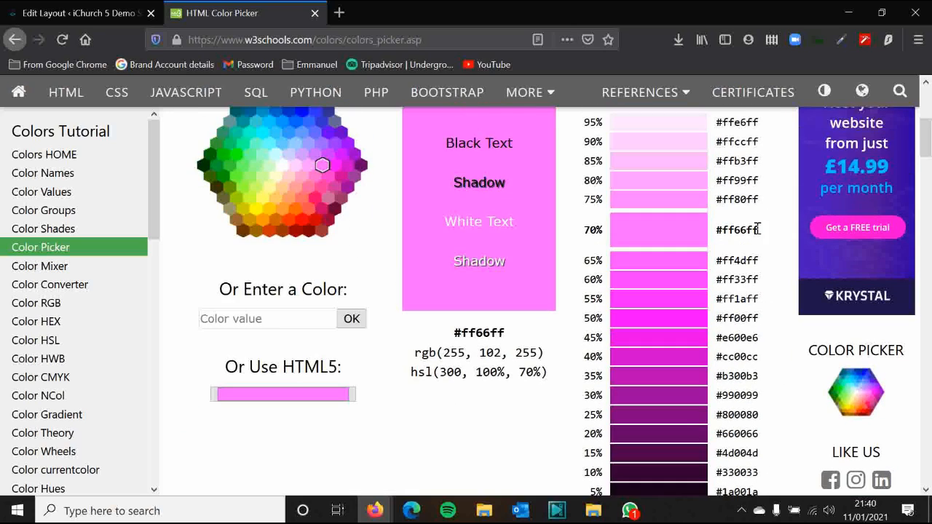
drag(753, 234, 717, 234)
click(770, 236)
scroll(773, 229, up, 1)
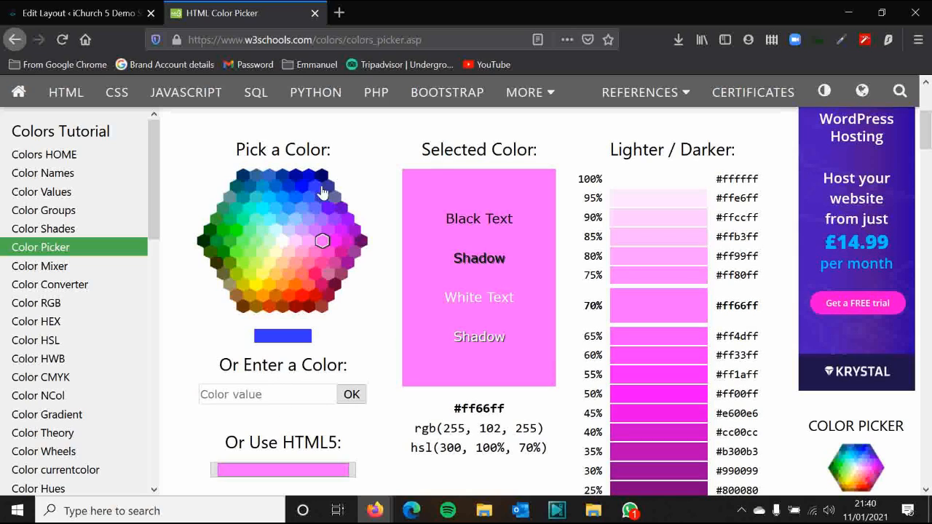
Try more colours including #33cccc, #ff5050 and #ccffff, ending on pale pink #ffcccc
click(295, 197)
click(257, 197)
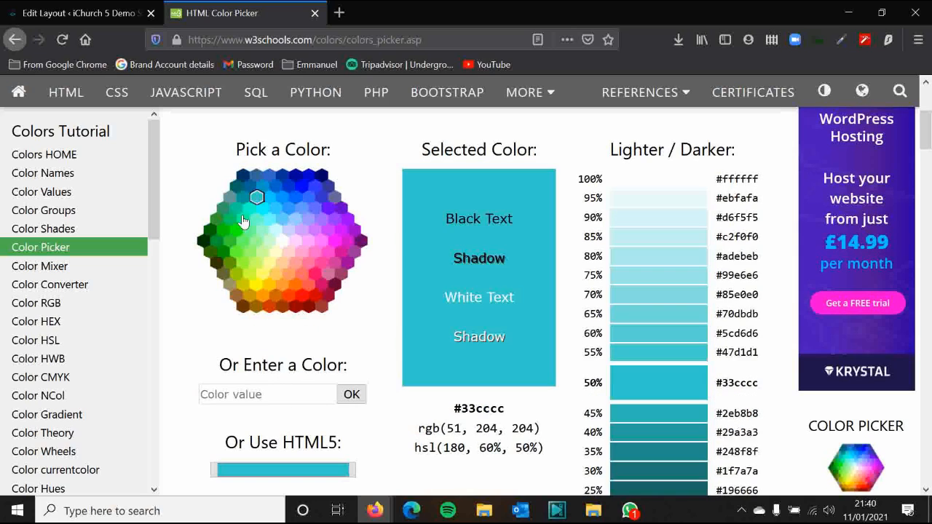
click(250, 230)
click(328, 230)
click(230, 263)
click(314, 288)
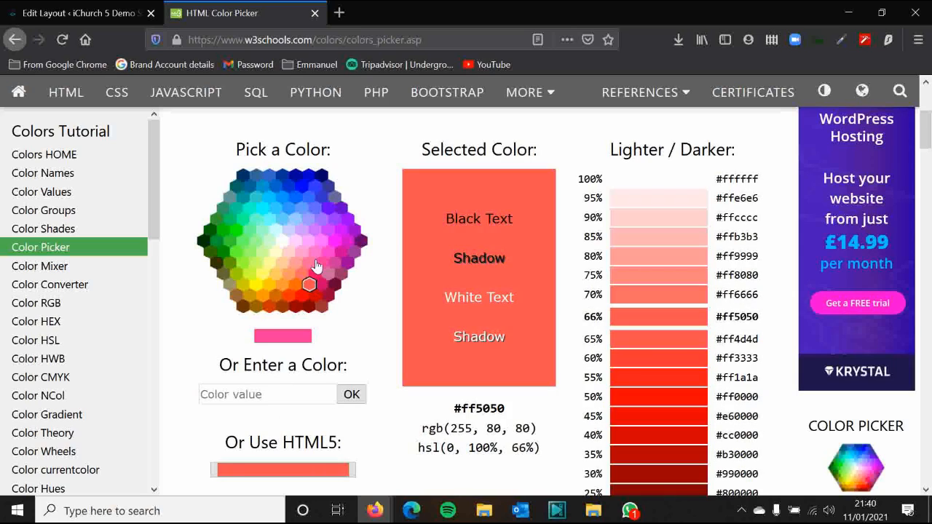
click(276, 229)
click(290, 251)
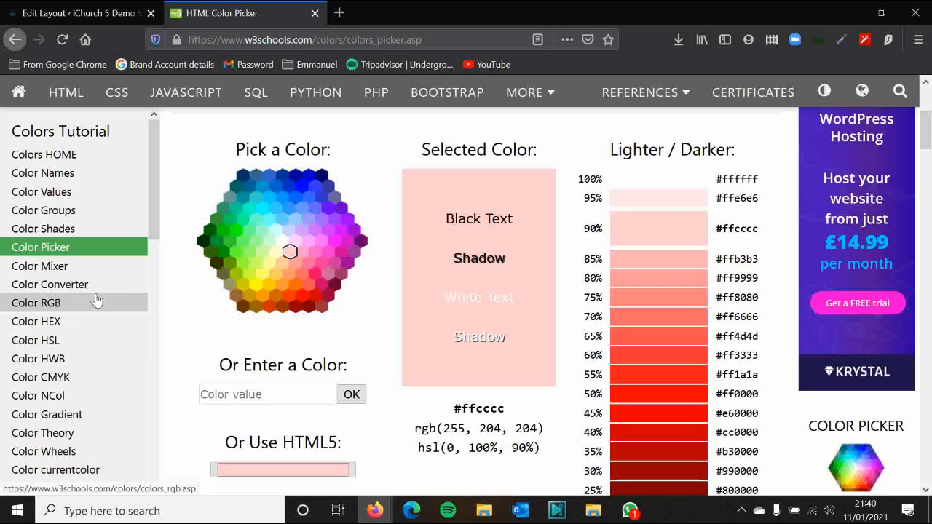
In the Color Mixer, choose a bluish-violet second colour and select the #99CCFF top colour code
click(51, 263)
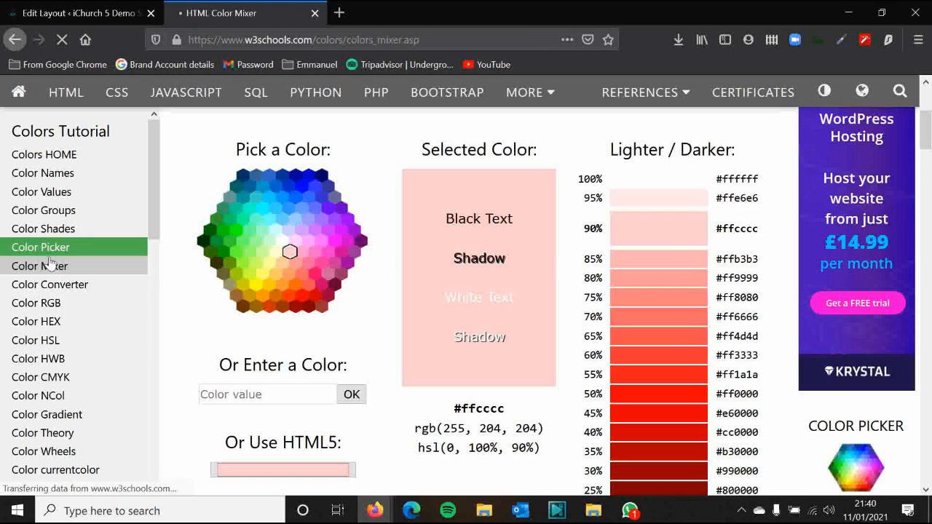
scroll(320, 262, down, 2)
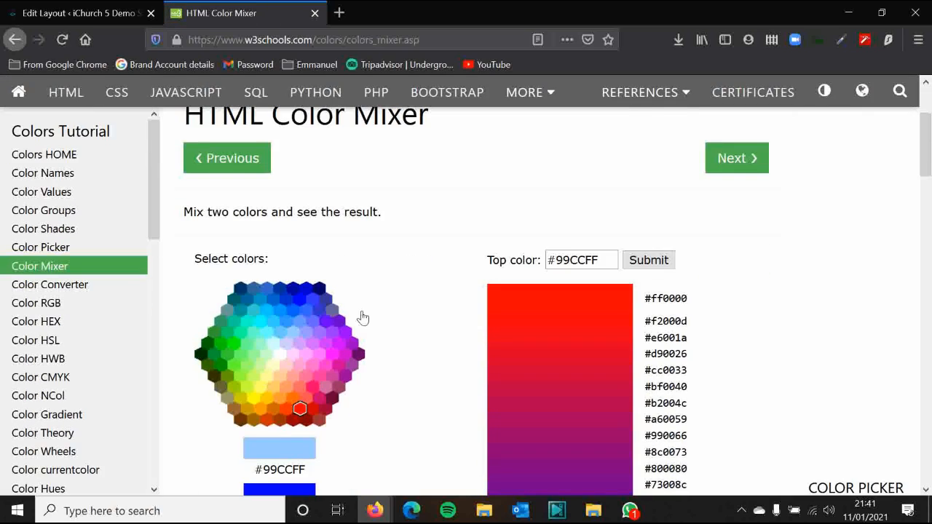
scroll(362, 317, down, 5)
click(298, 243)
scroll(369, 285, up, 5)
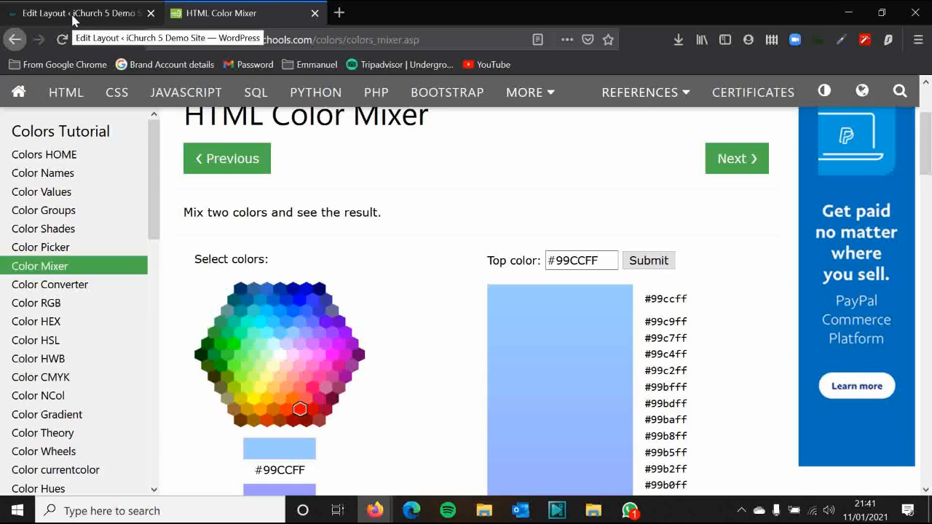
scroll(437, 240, down, 2)
drag(612, 184, 531, 184)
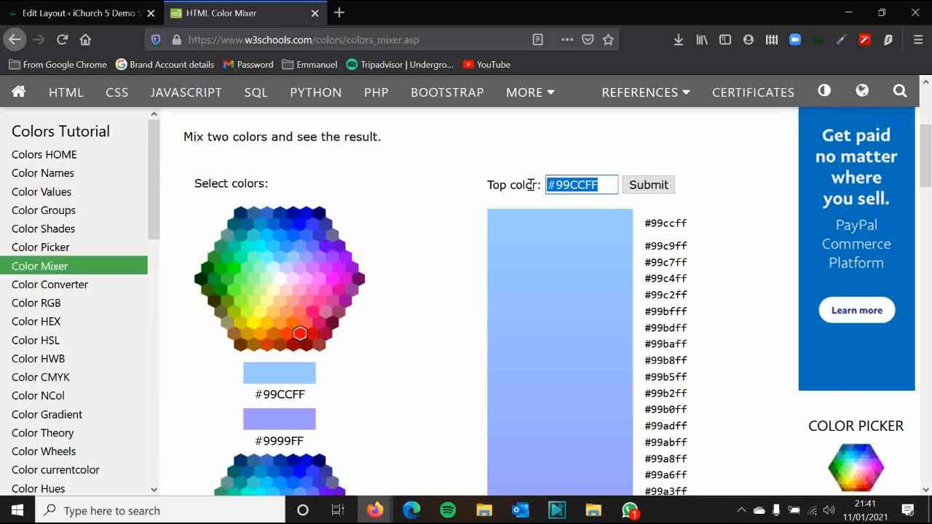
click(440, 166)
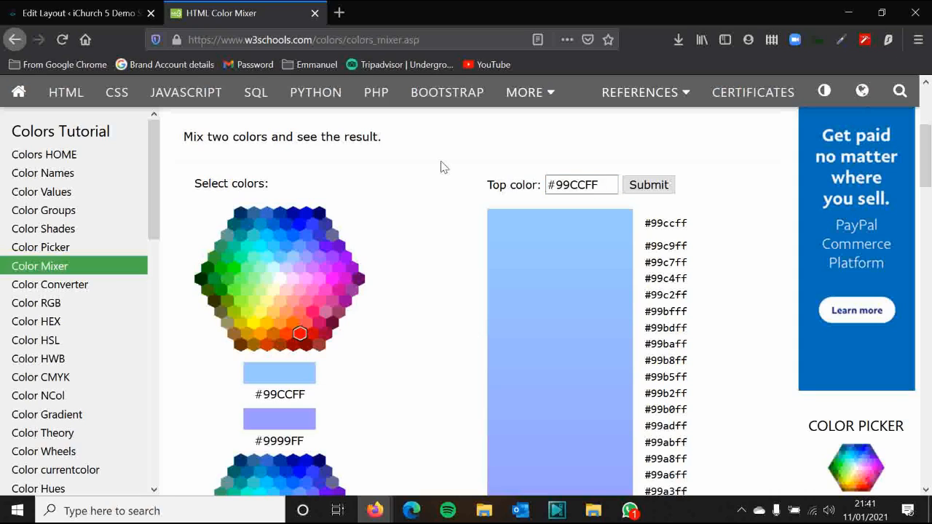
drag(601, 187, 500, 185)
key(ctrl+c)
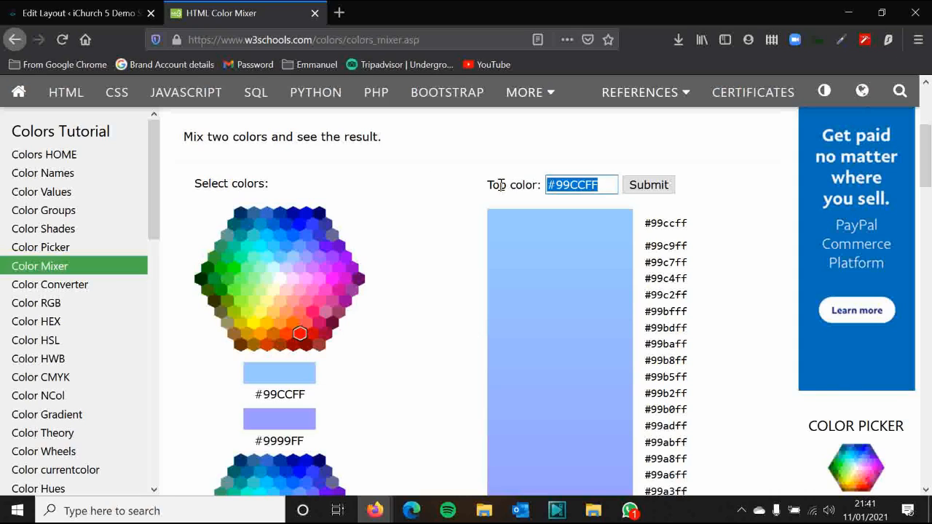
Replace 'cyan' with #99CCFF in the Test heading's inline style in the Text editor
click(73, 13)
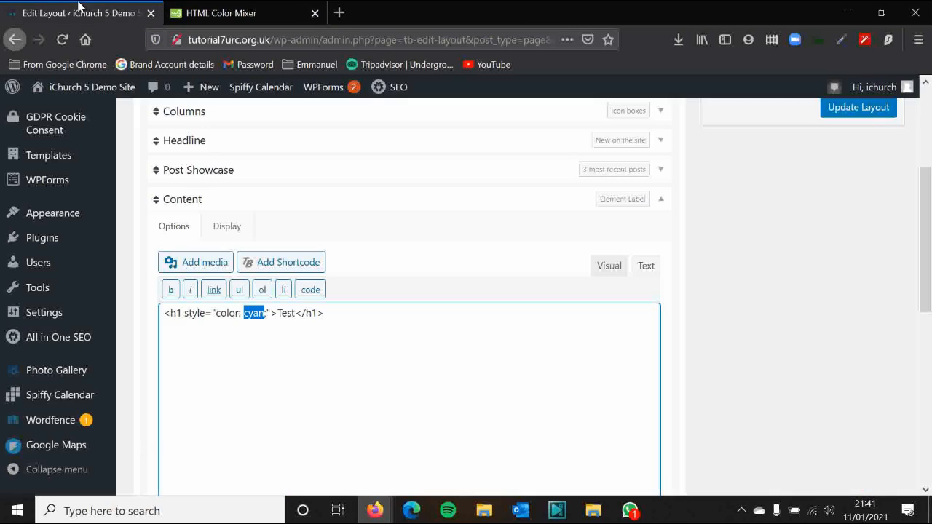
click(254, 313)
drag(263, 313, 245, 314)
key(ctrl+v)
drag(250, 315, 282, 315)
click(297, 353)
scroll(510, 295, down, 1)
scroll(497, 289, up, 2)
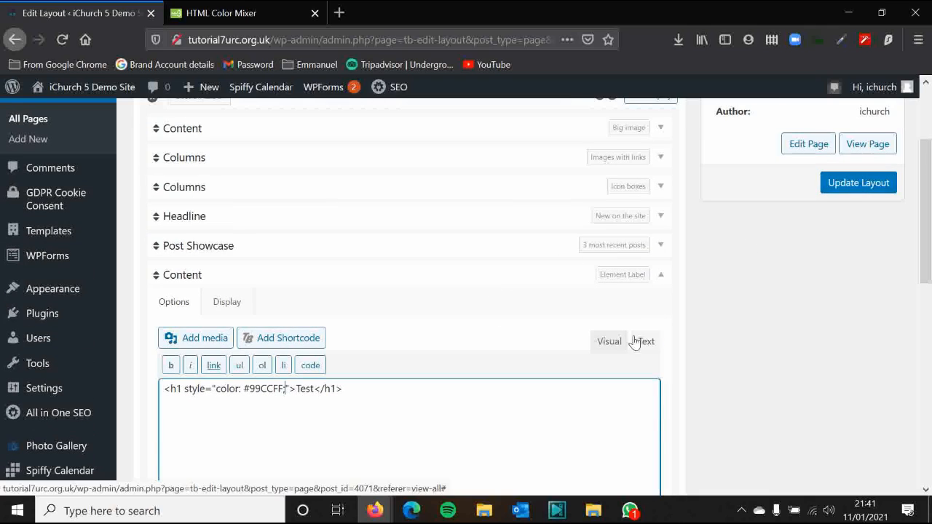
Preview in Visual view to confirm 'Test' is light blue, then return to the colour mixer
click(610, 342)
scroll(283, 345, down, 2)
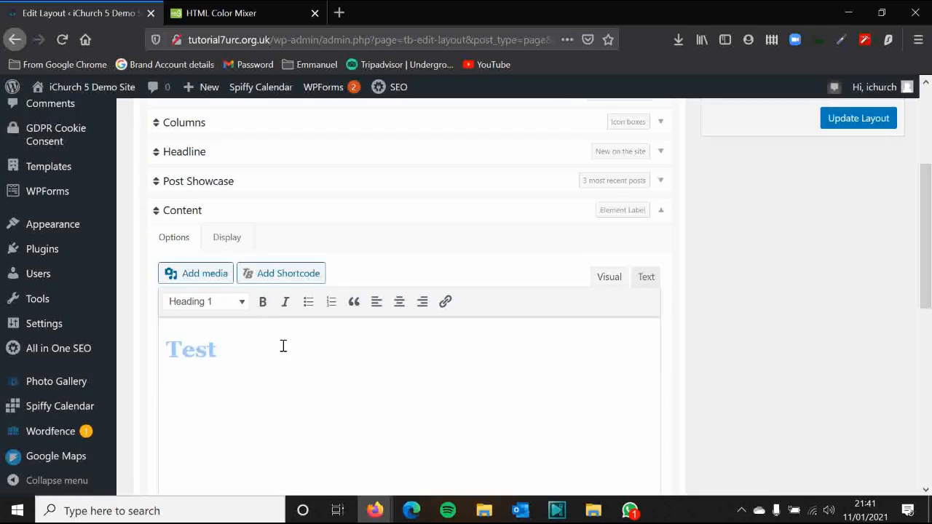
drag(283, 345, 148, 342)
click(263, 351)
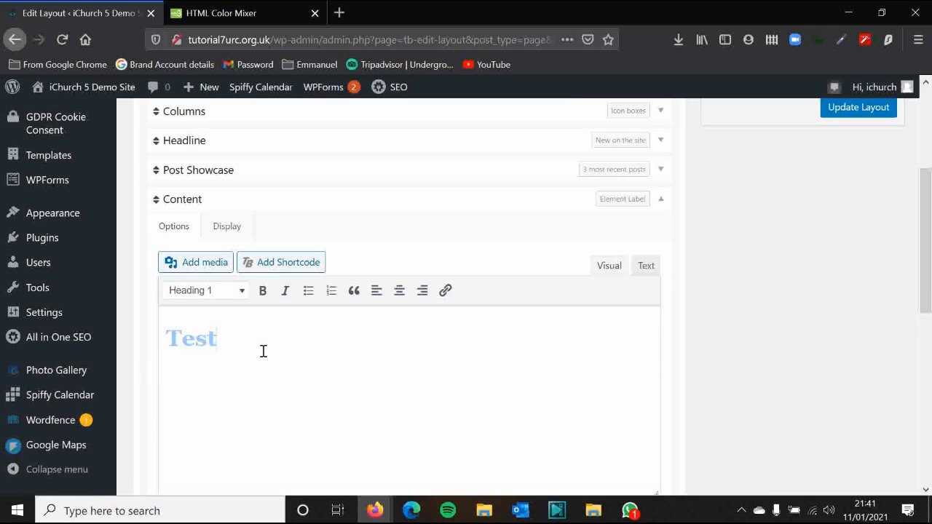
click(318, 8)
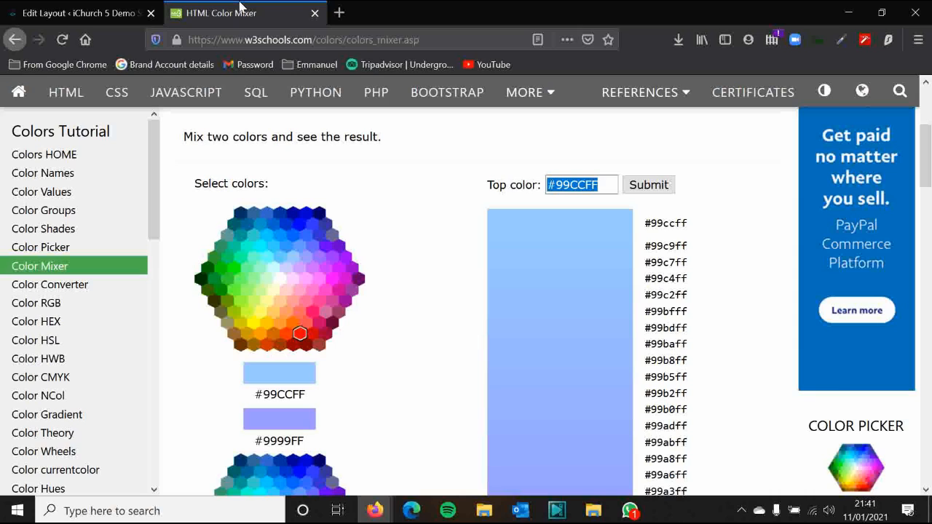
Back in the Home layout editor, show the heading code reading style='color: #99ccff;'
click(75, 8)
scroll(626, 313, up, 2)
click(640, 342)
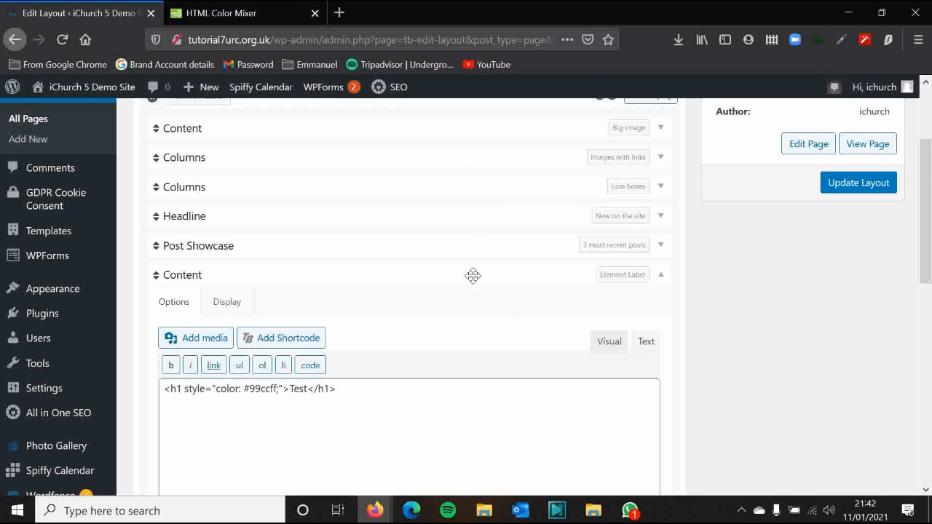
scroll(808, 275, up, 3)
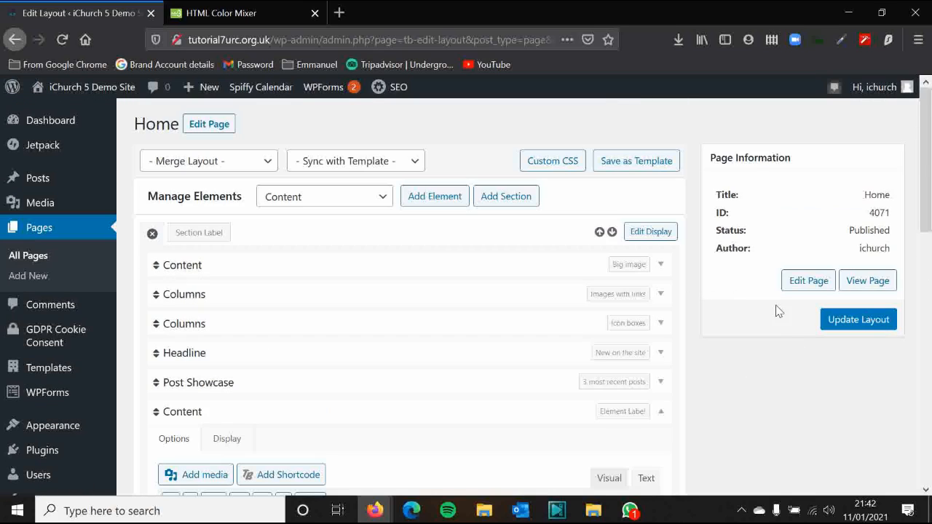